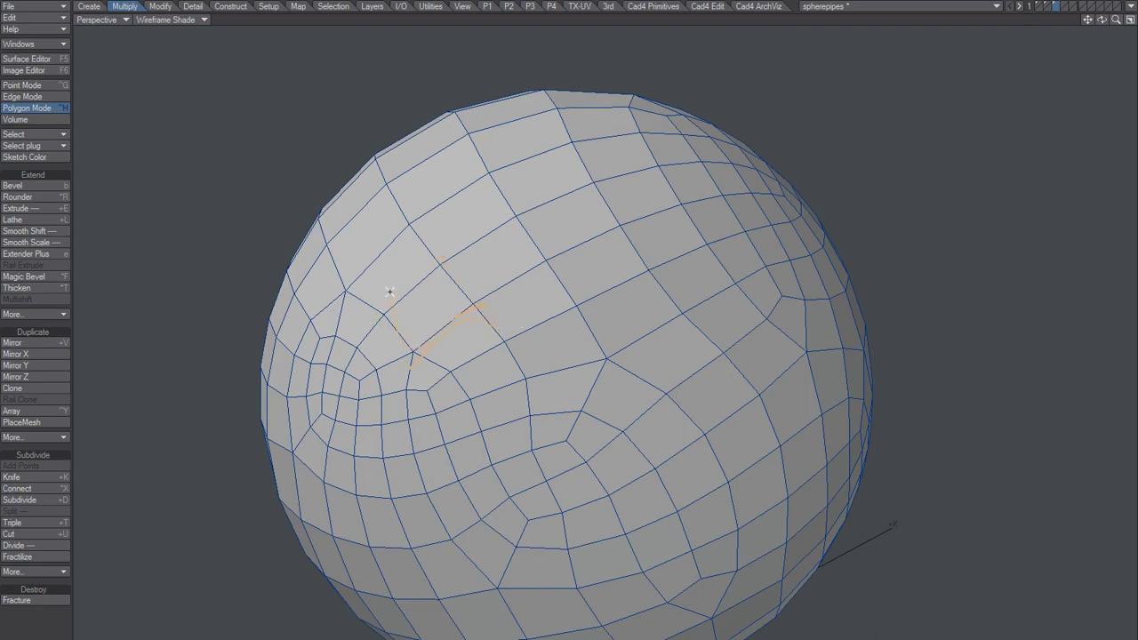
Chamfer all polygons of the sphere with an amount of 5 mm.
mouse_move(438, 261)
left_mouse_down()
mouse_move(561, 308)
mouse_move(517, 207)
left_mouse_up()
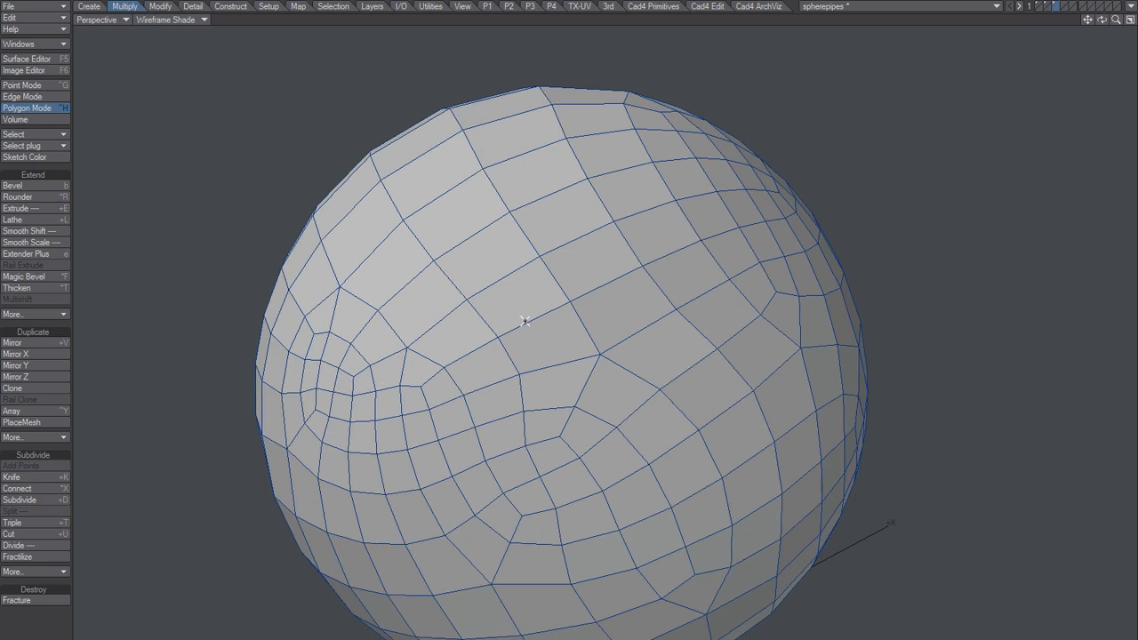
scroll(501, 334, "up", 1)
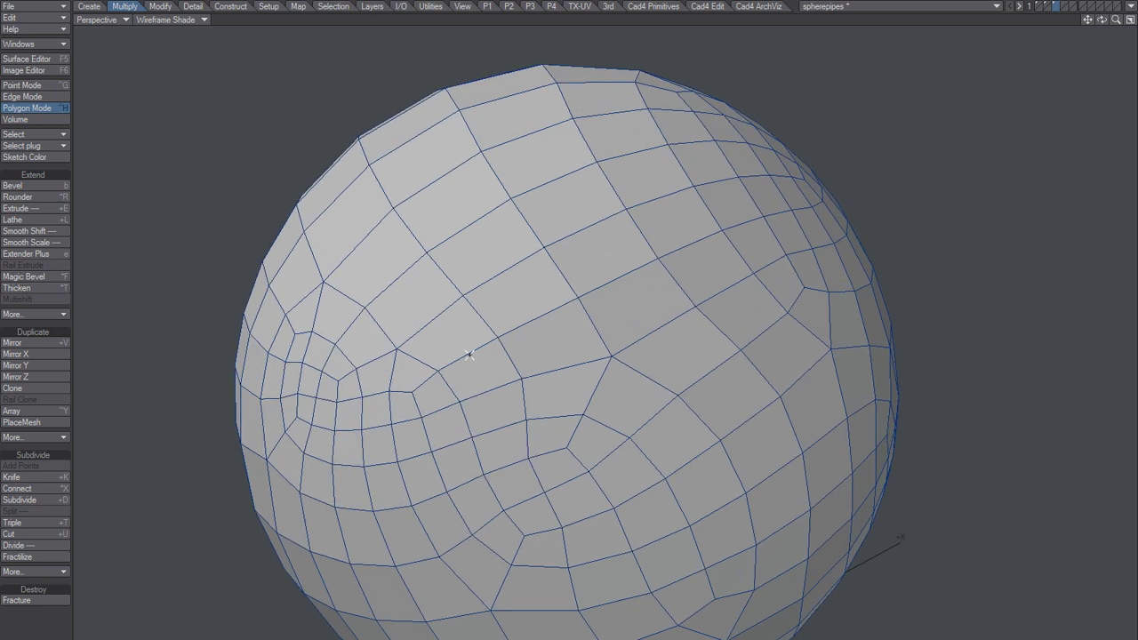
double_click(500, 316)
key("shift+c")
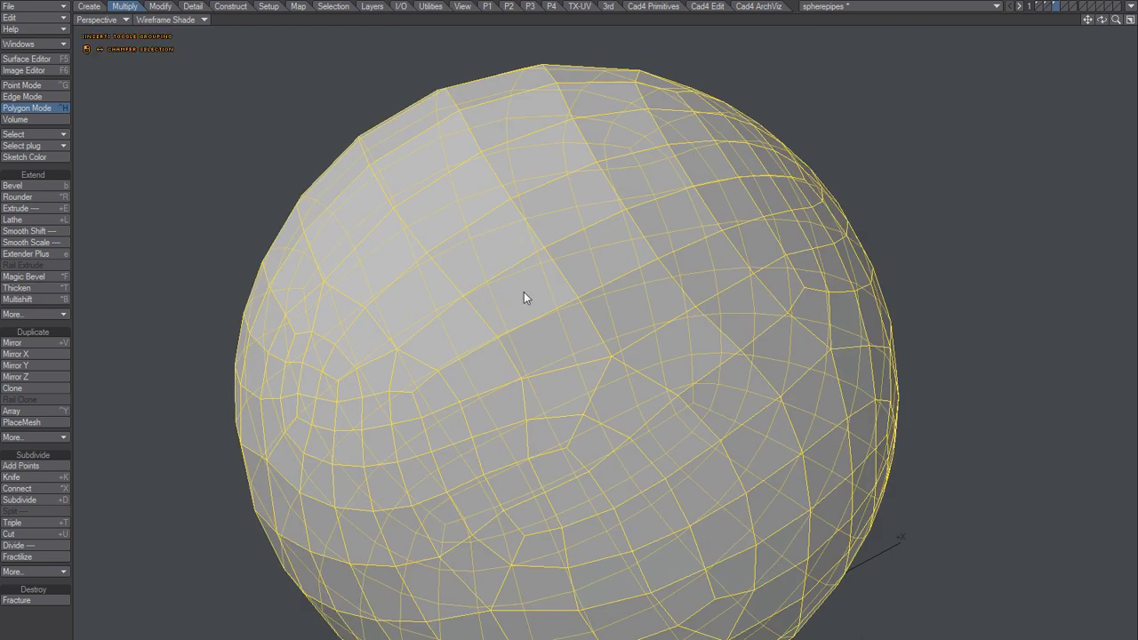
left_click_drag(524, 292, 528, 306)
key("n")
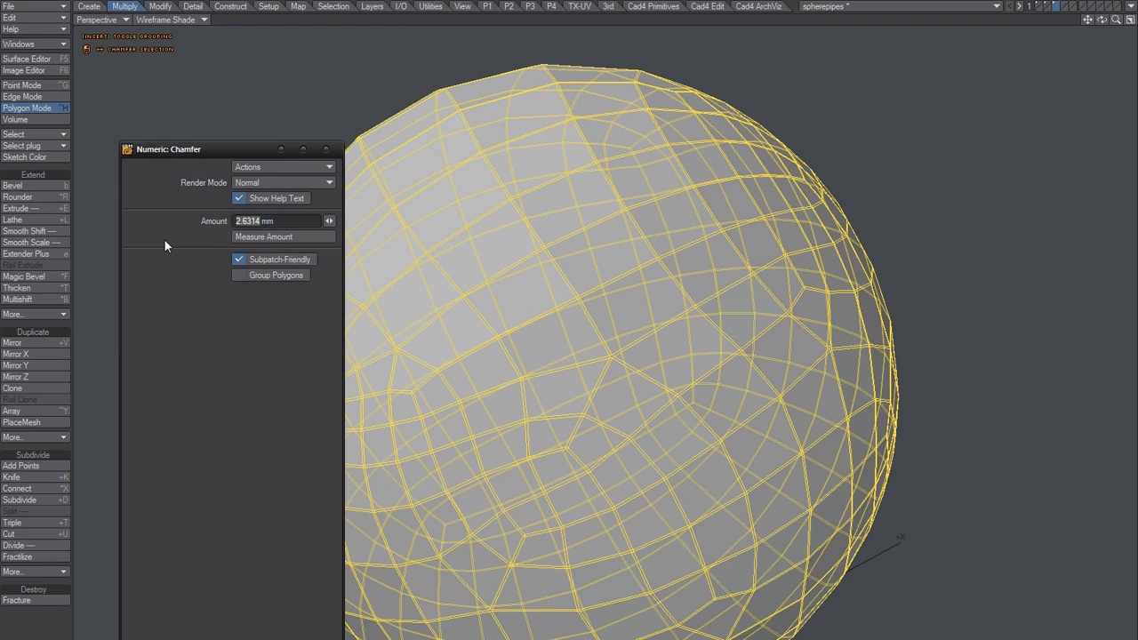
type("5")
key("Return")
left_click(325, 148)
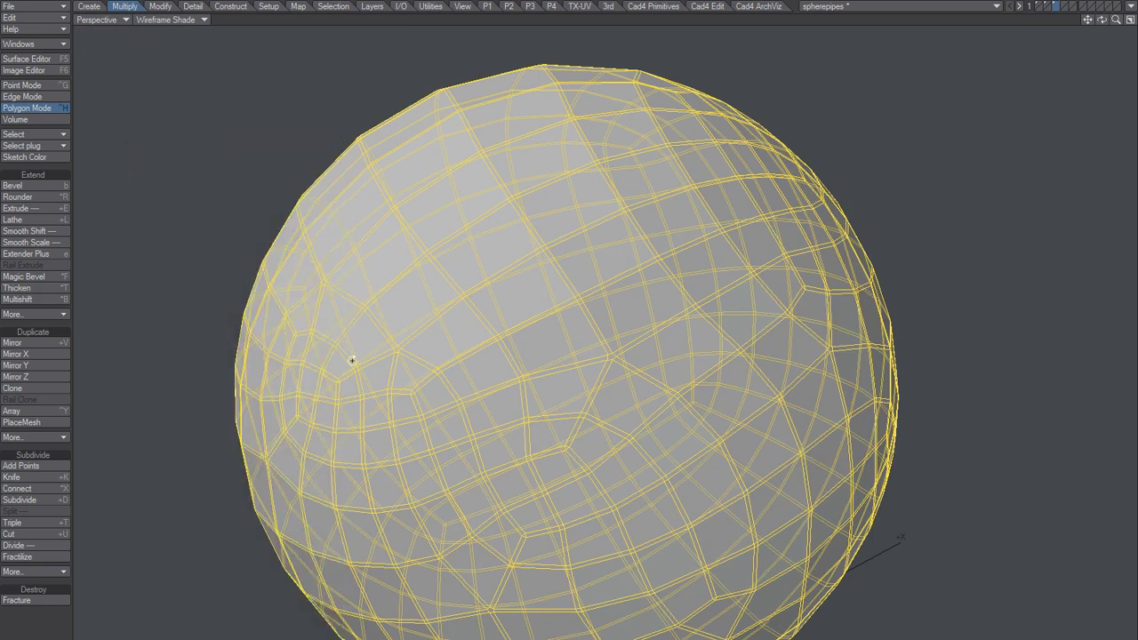
Examine the chamfered sphere mesh in edge selection mode and return to polygon selection mode.
scroll(376, 363, "up", 5)
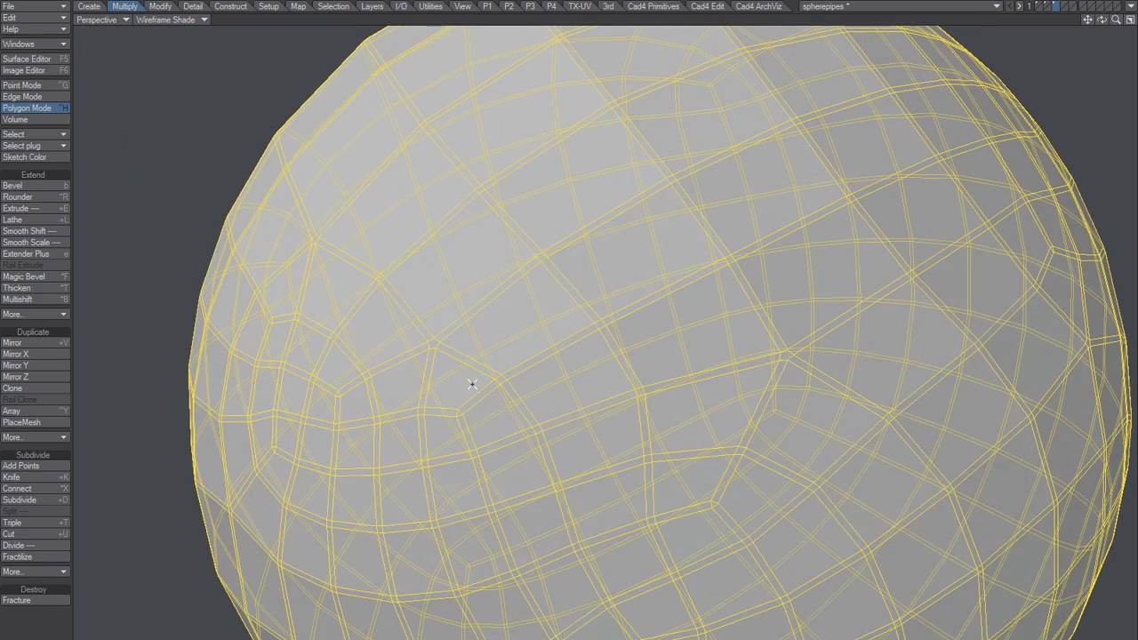
key("space")
key("space")
scroll(546, 331, "down", 3)
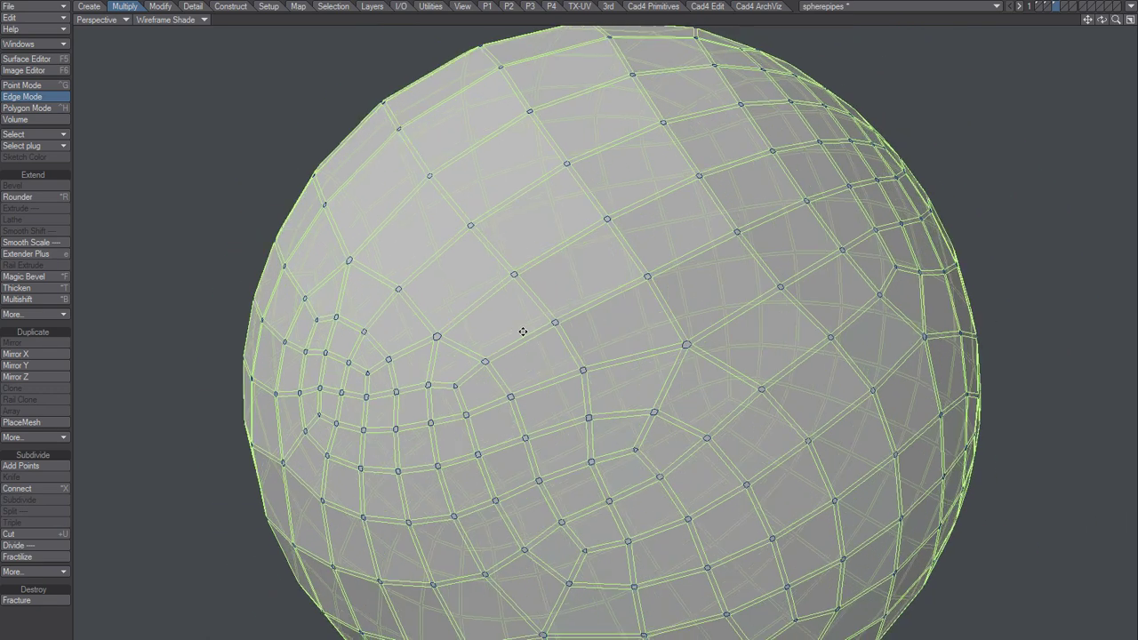
scroll(521, 330, "up", 1)
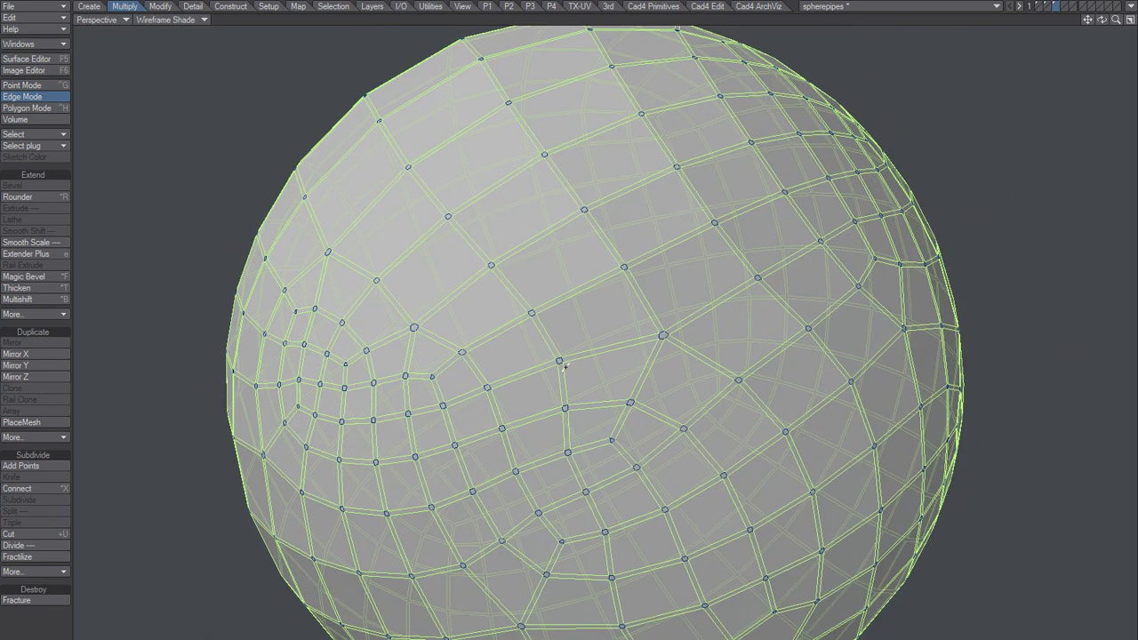
key("space")
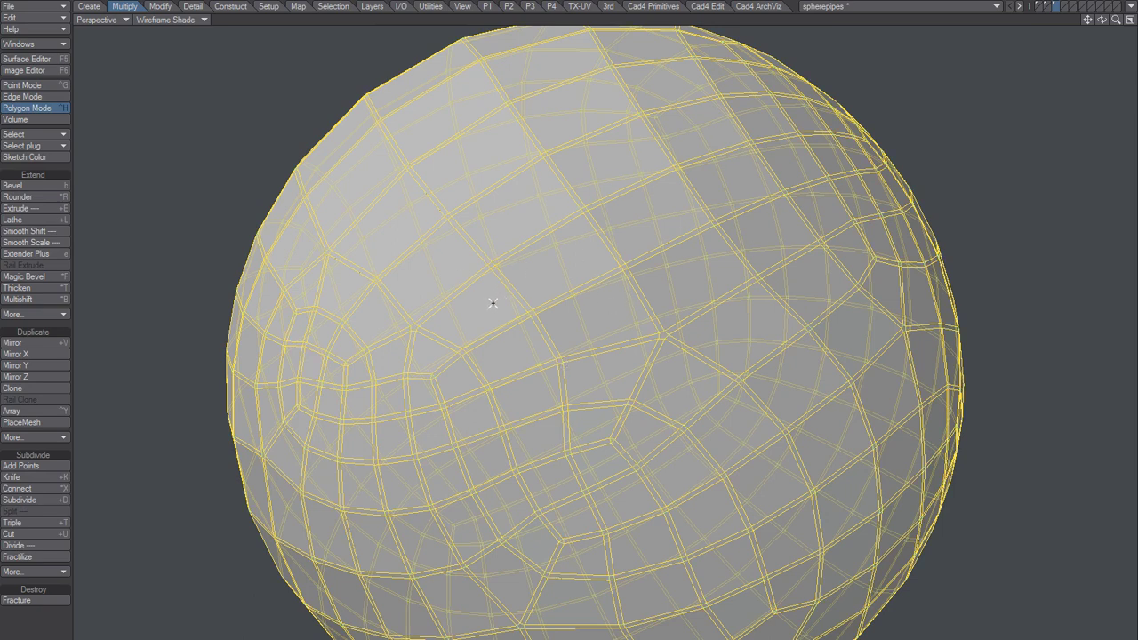
Assign the selected border polygons to a new surface named P1 with a brighter pink colour, about RGB 232, 114, 202.
key("q")
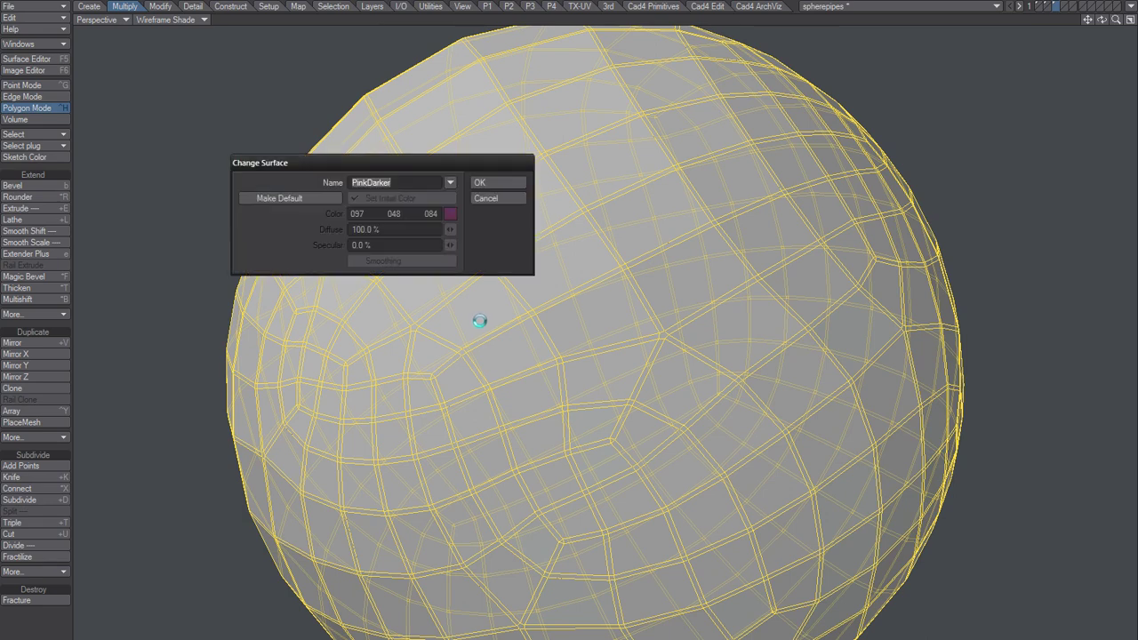
type("P1")
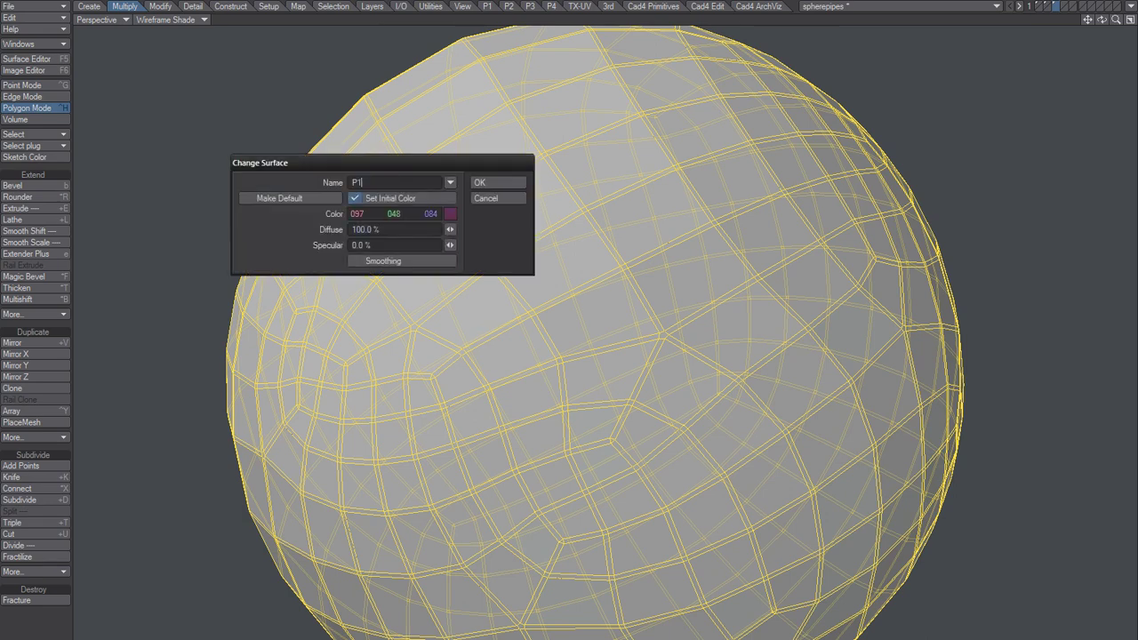
key("Tab")
right_click(431, 214)
left_click_drag(432, 213, 546, 213)
left_click(478, 183)
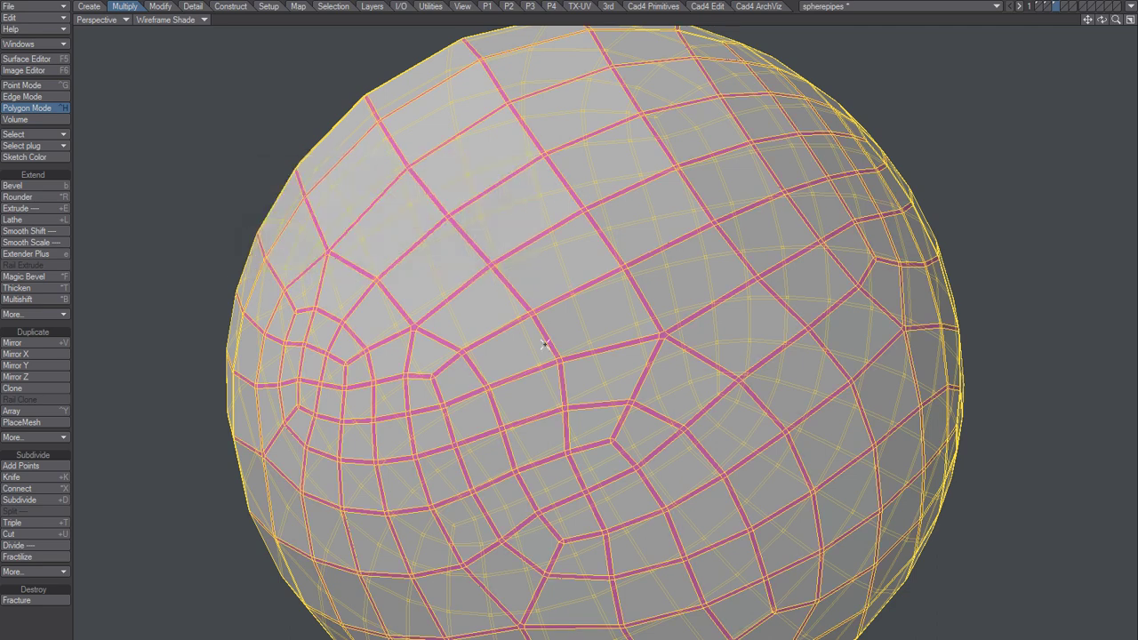
Paste the pink border polygons into the next empty layer.
left_click(1063, 6)
key("v")
scroll(519, 298, "up", 4)
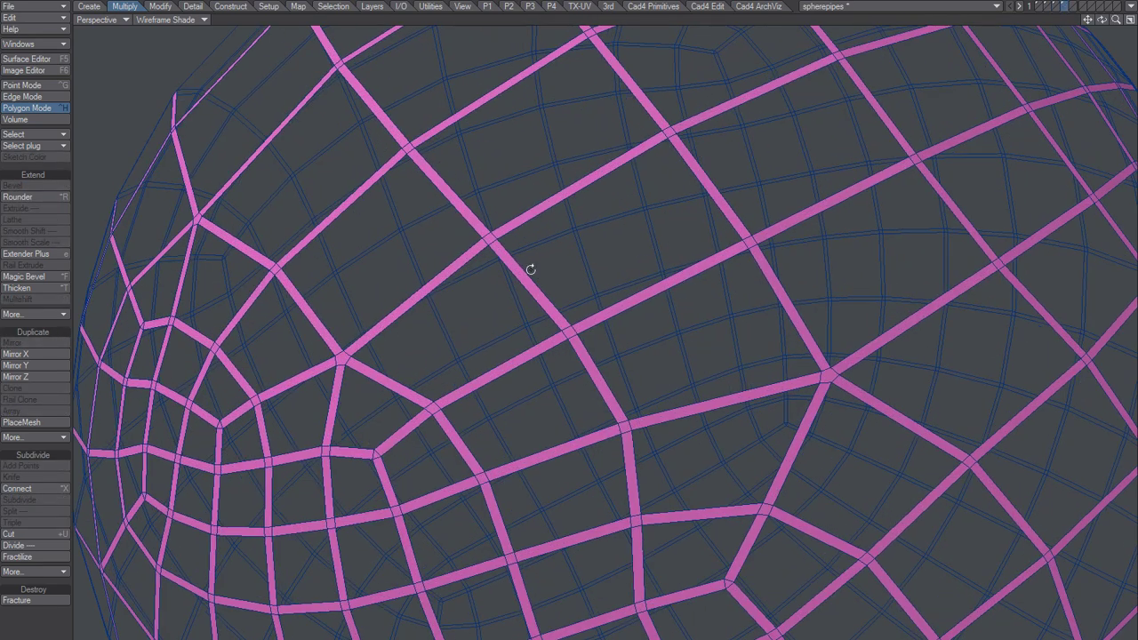
Compare a small corner polygon with its adjoining long strip by selecting each in turn, and leave nothing selected.
left_click_drag(530, 267, 505, 388, "alt")
scroll(511, 400, "up", 2)
left_click(496, 394)
scroll(504, 398, "up", 5)
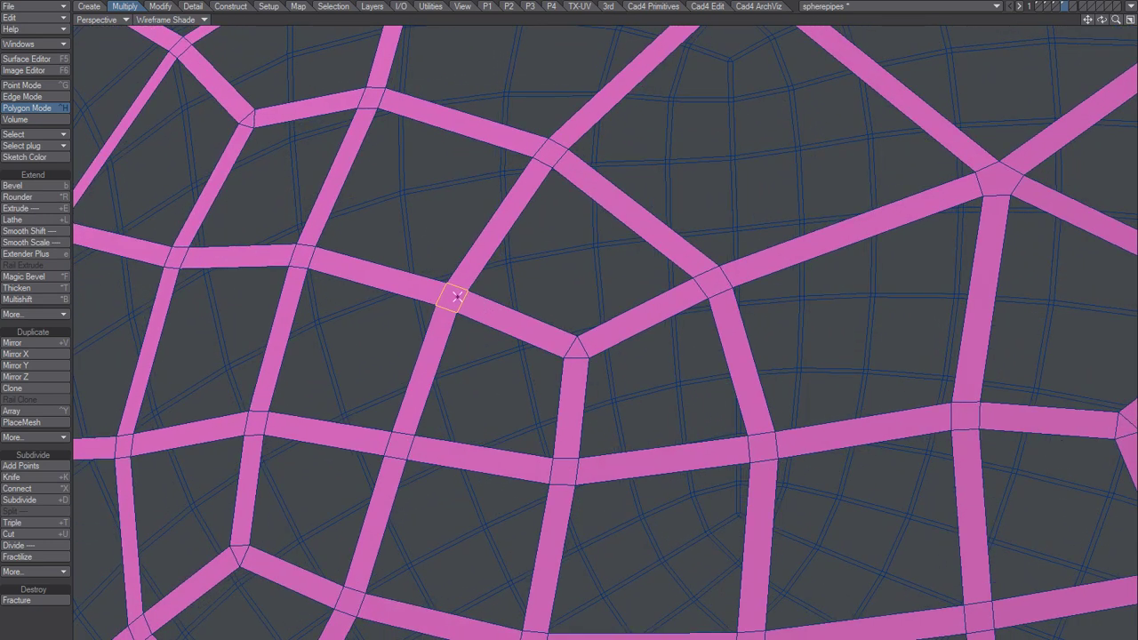
left_click(525, 340)
left_click(515, 326)
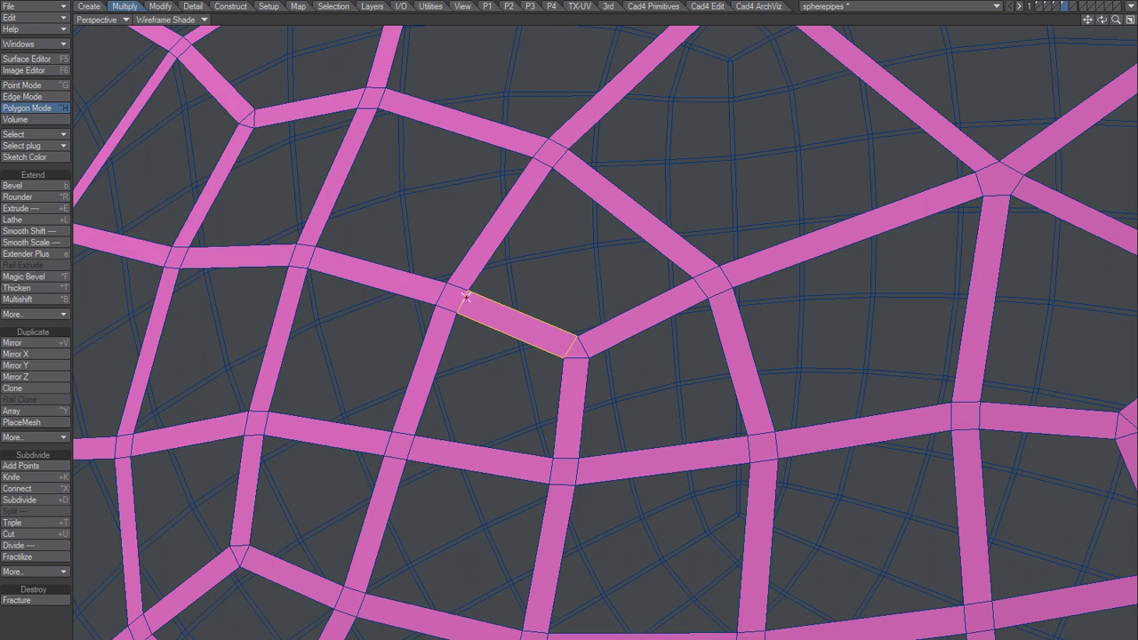
left_click(533, 326)
left_click(445, 300)
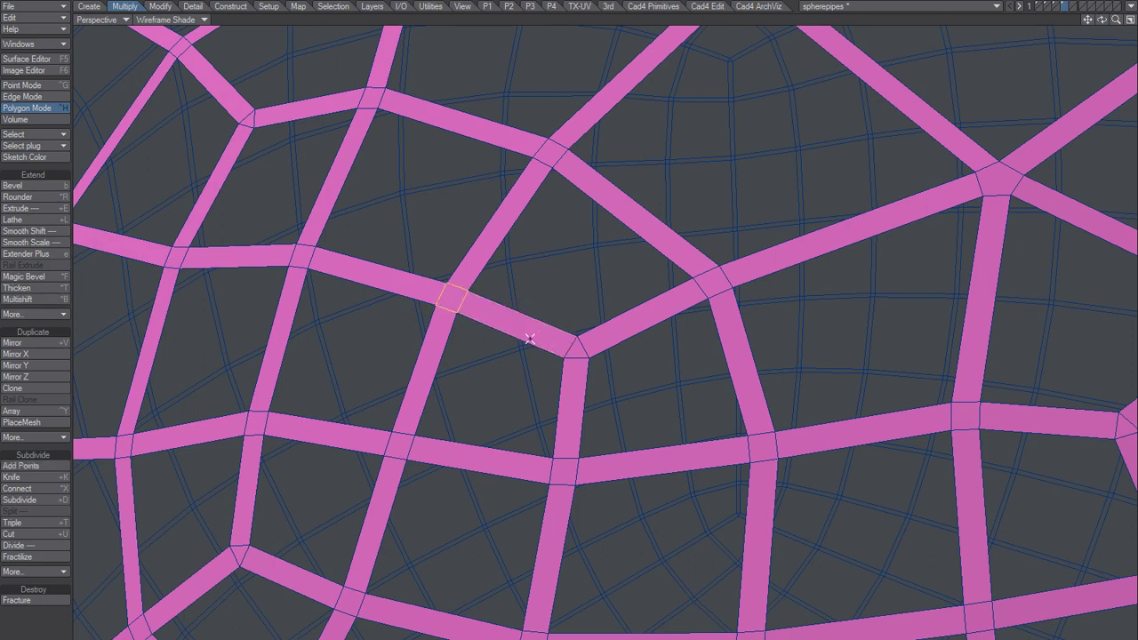
scroll(533, 340, "down", 2)
left_click_drag(539, 347, 563, 312, "alt")
left_click(564, 312)
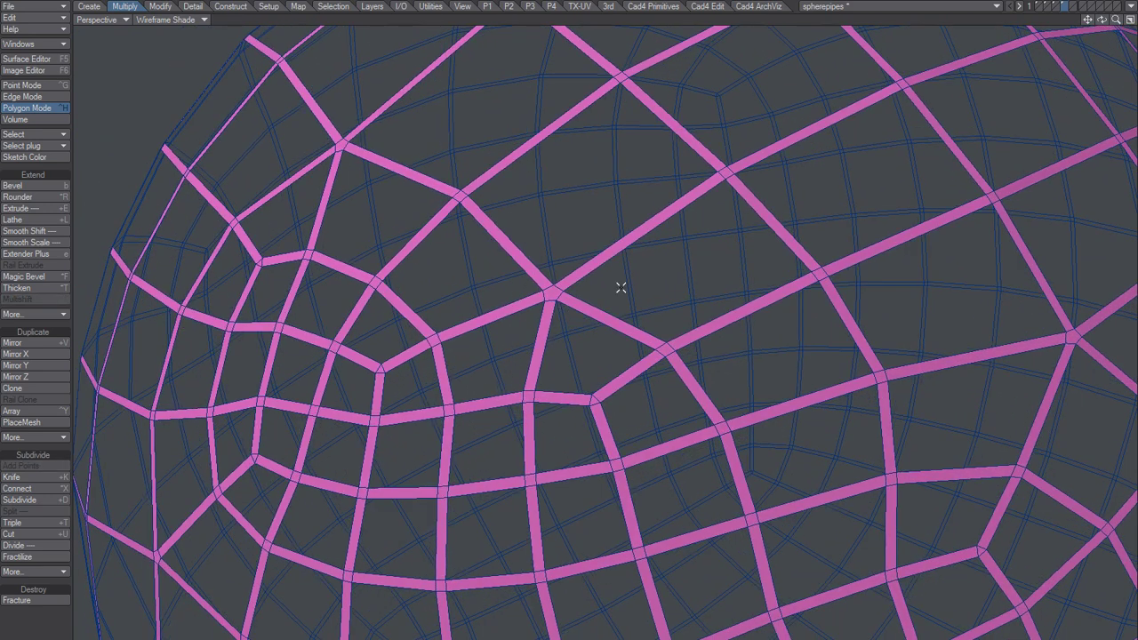
Select polygons by size using a 15 mm radius, and invert the selection to get only the small corner polygons.
left_click(31, 134)
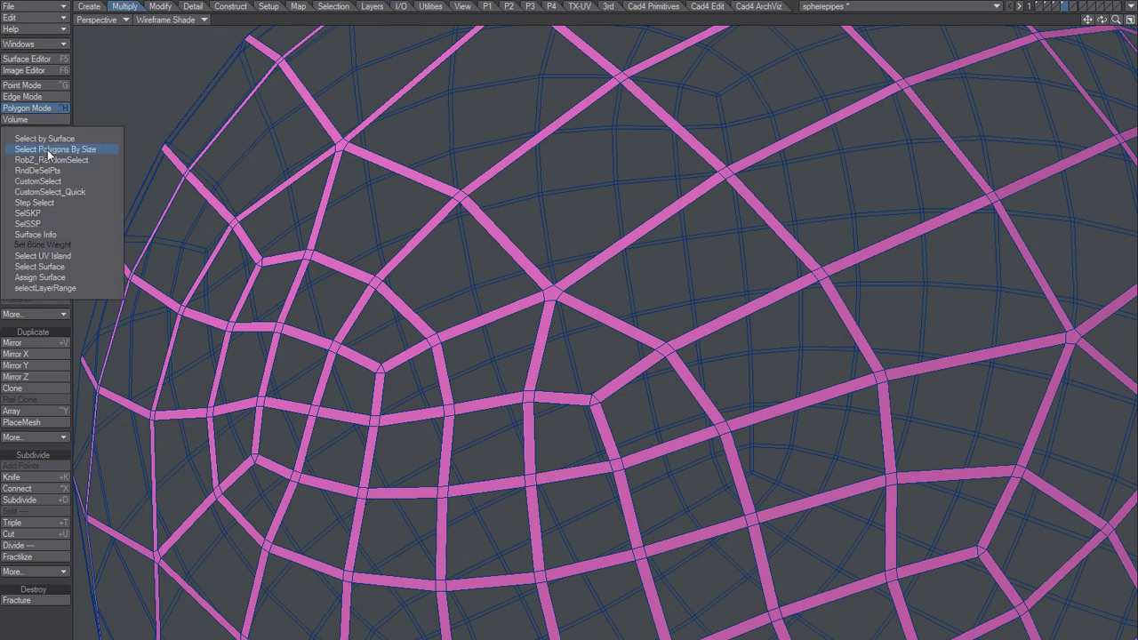
left_click(104, 151)
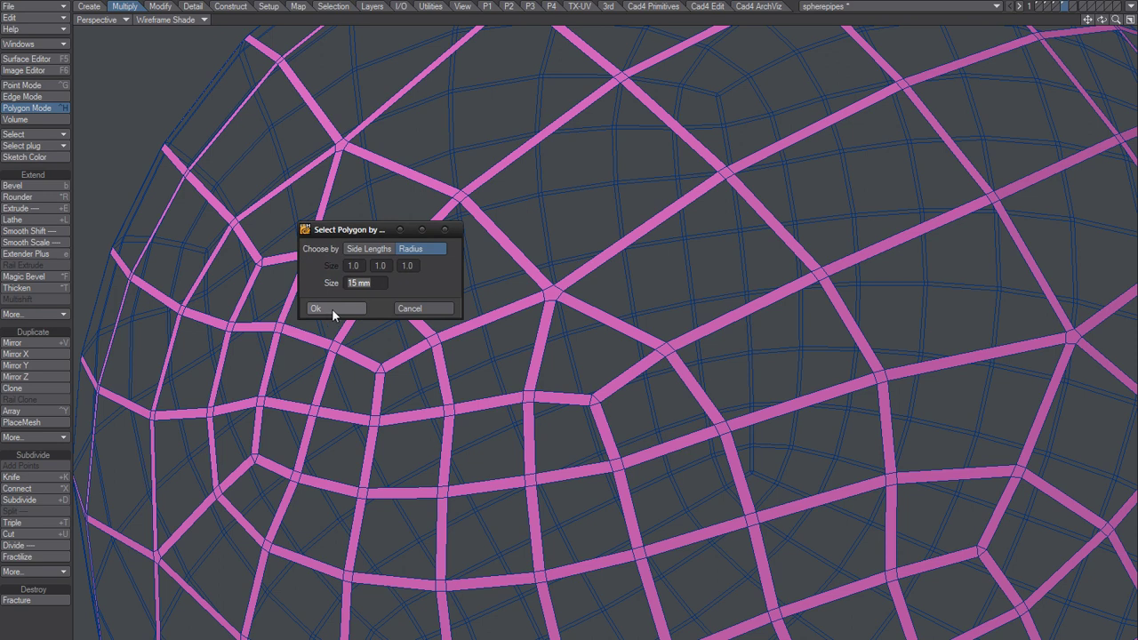
left_click(323, 307)
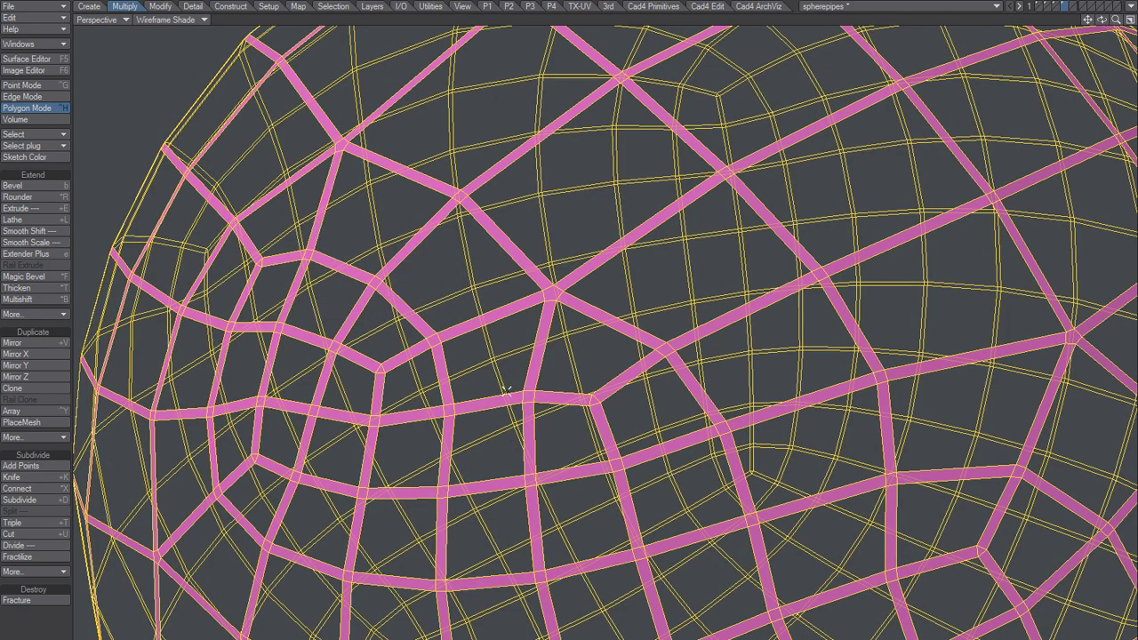
key("/")
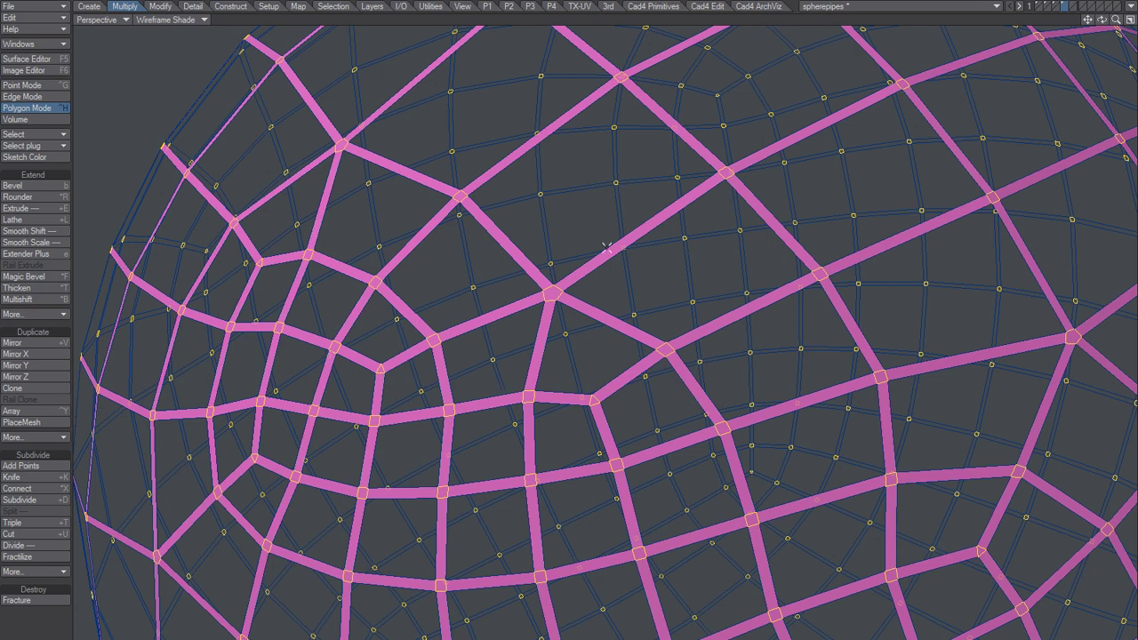
left_click_drag(607, 248, 570, 323, "ctrl+alt")
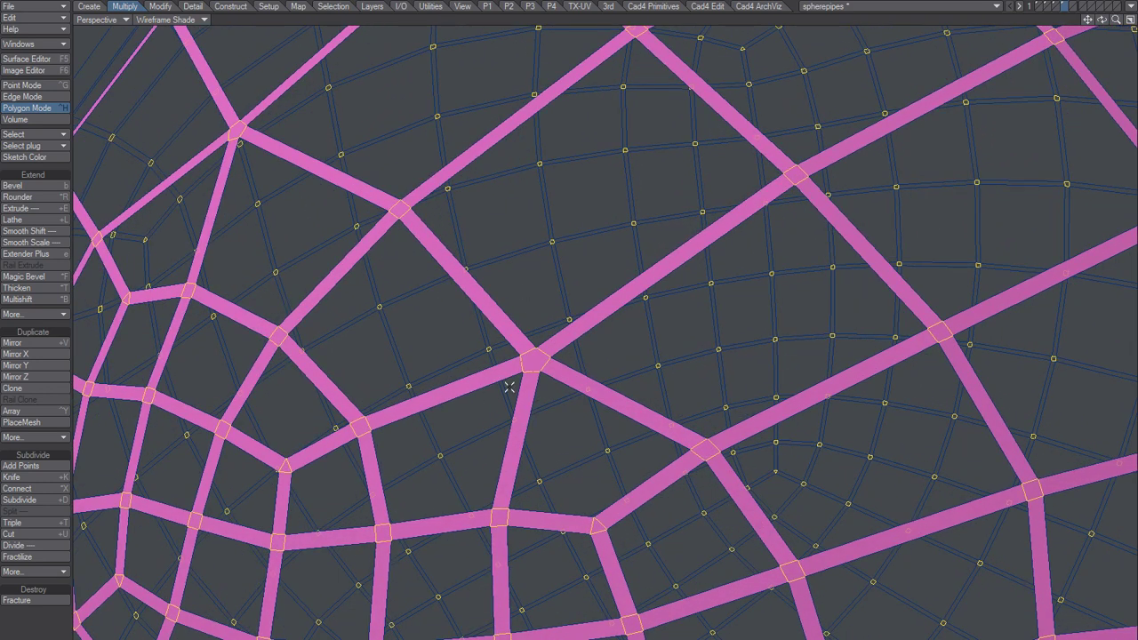
left_click_drag(515, 405, 567, 373, "alt")
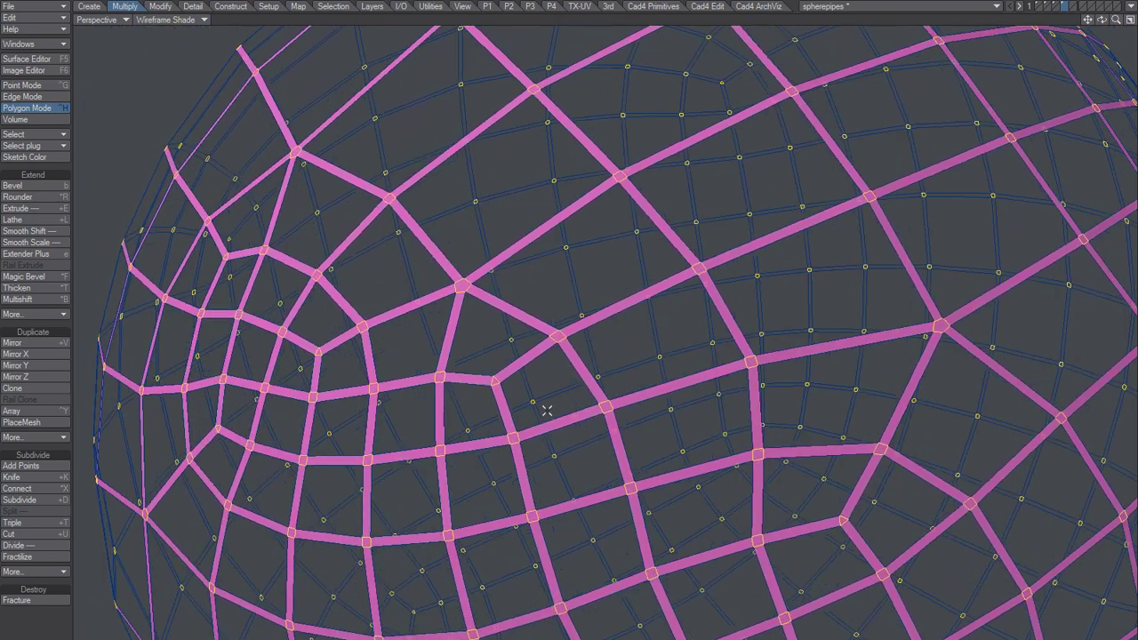
Assign the corner polygons to a new surface named P2 with a darker pink colour, about RGB 159, 78, 138.
type("q")
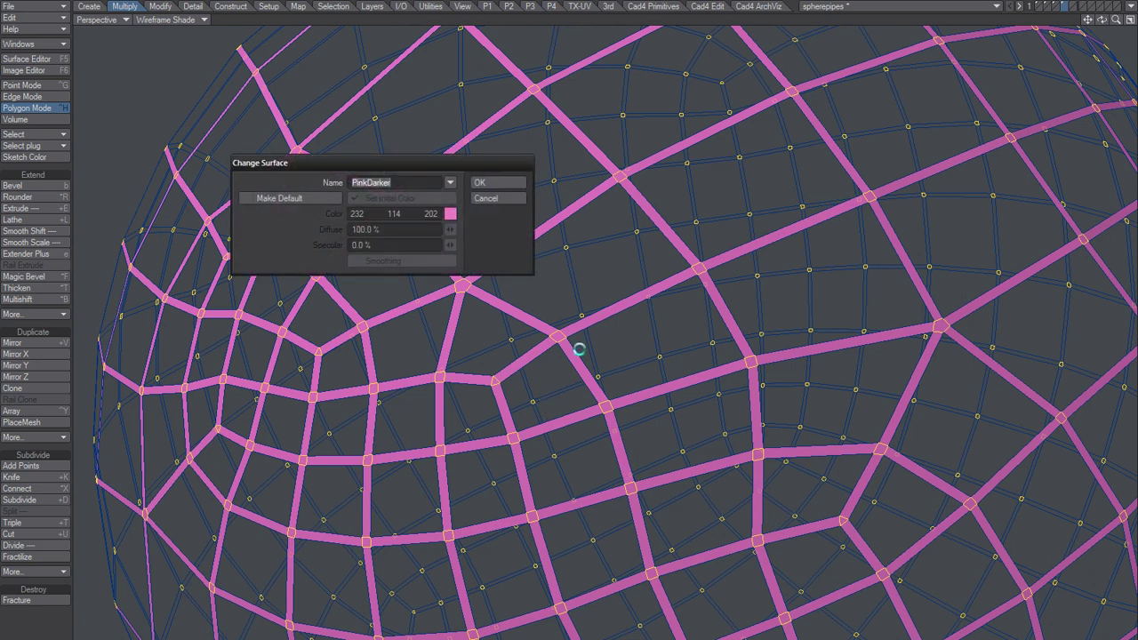
type("P2")
key("Tab")
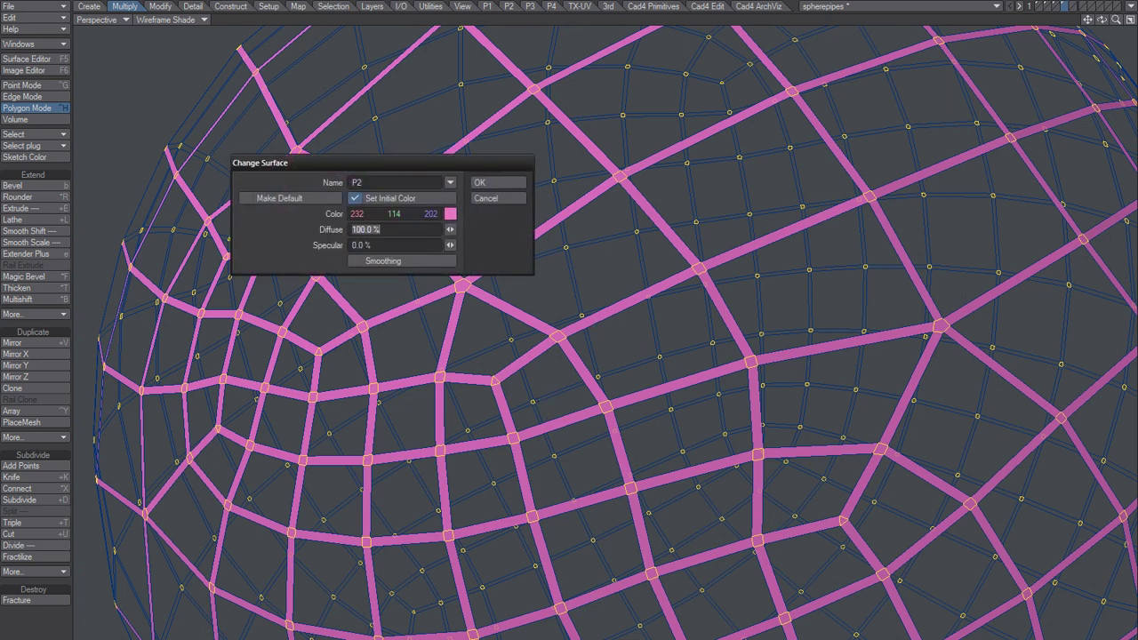
right_click(428, 218)
left_click_drag(433, 214, 398, 227)
left_click(476, 186)
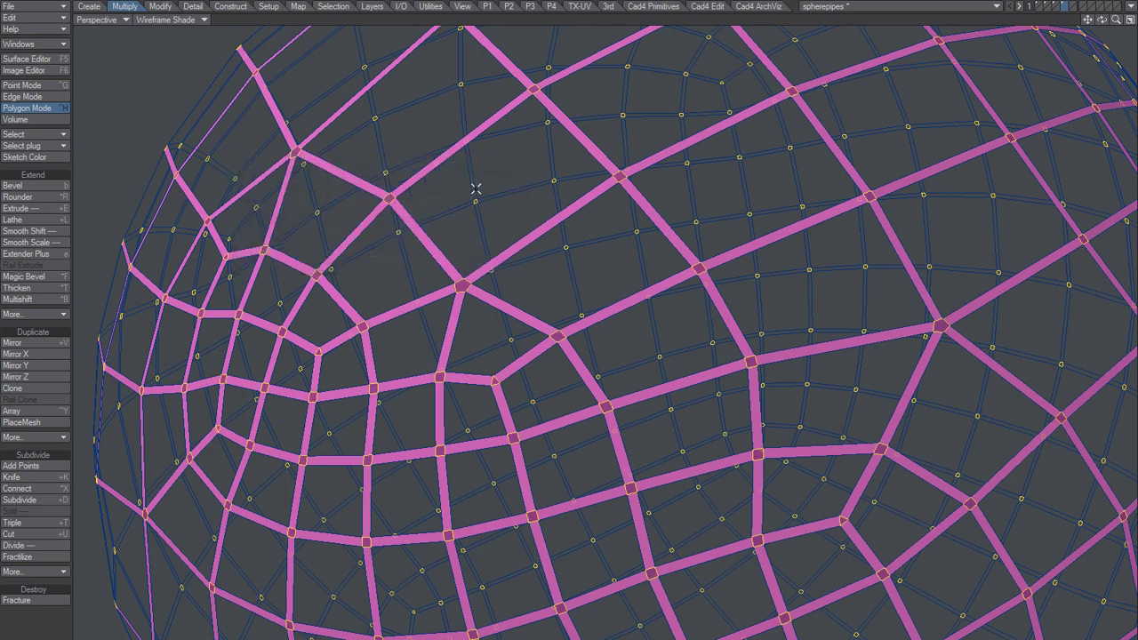
Chamfer the corner polygons slightly and reduce the selection to their inner polygons.
scroll(454, 293, "up", 5)
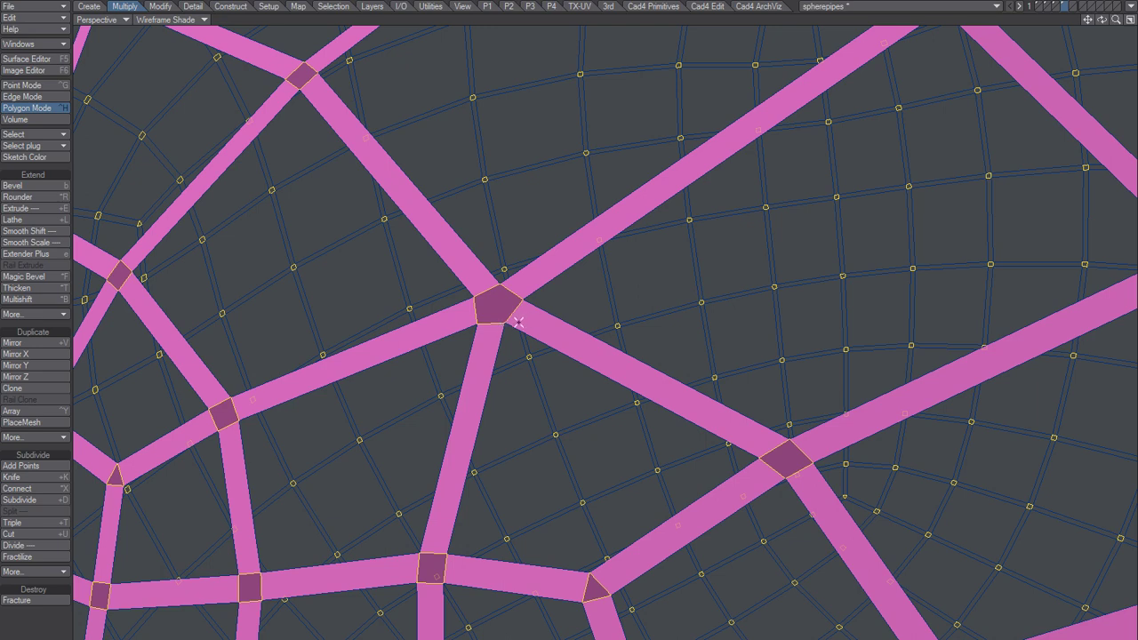
key("c")
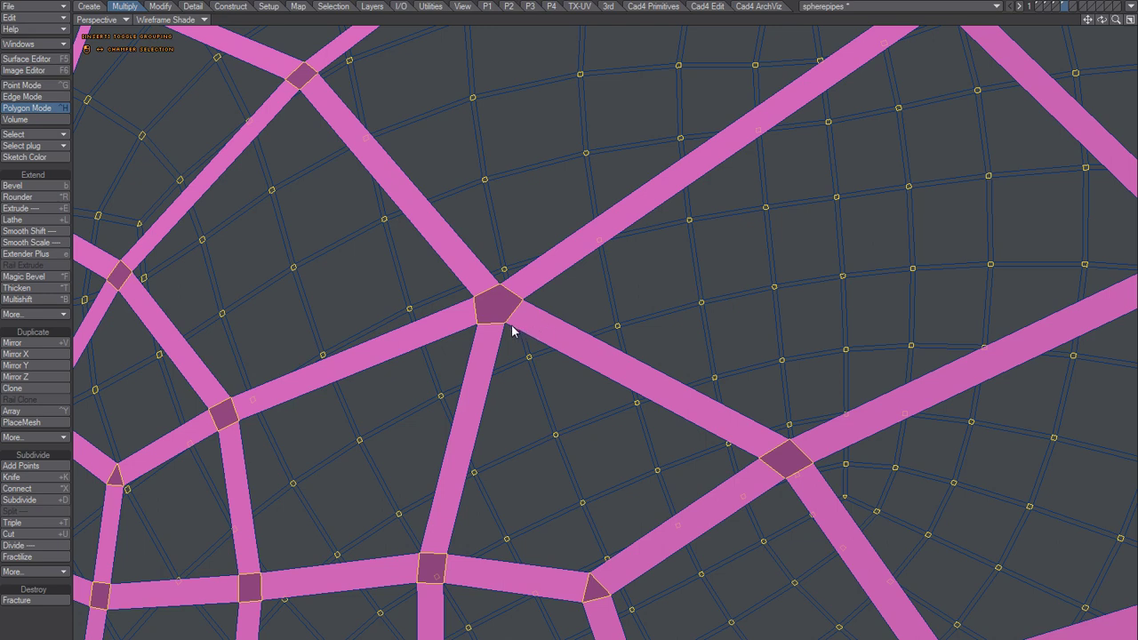
key("c")
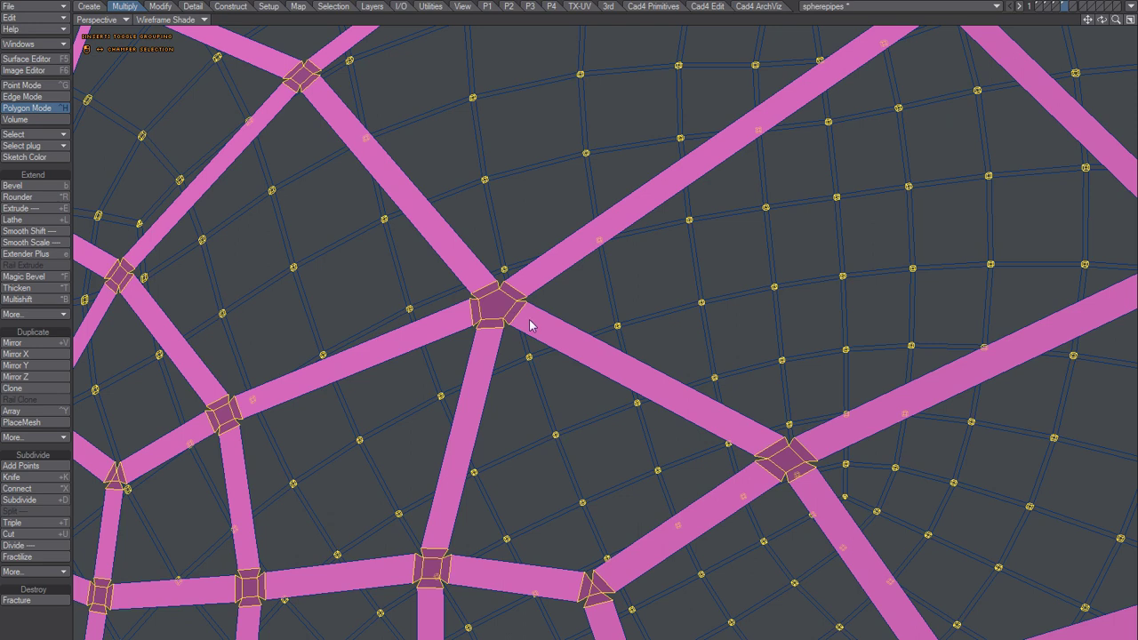
key("space")
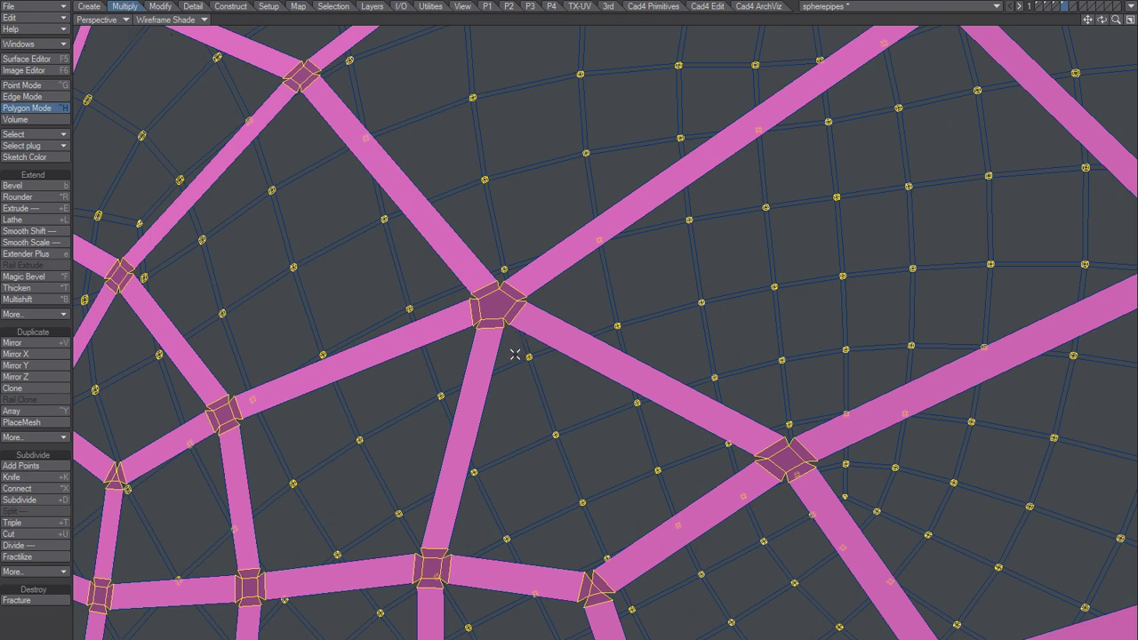
key("y")
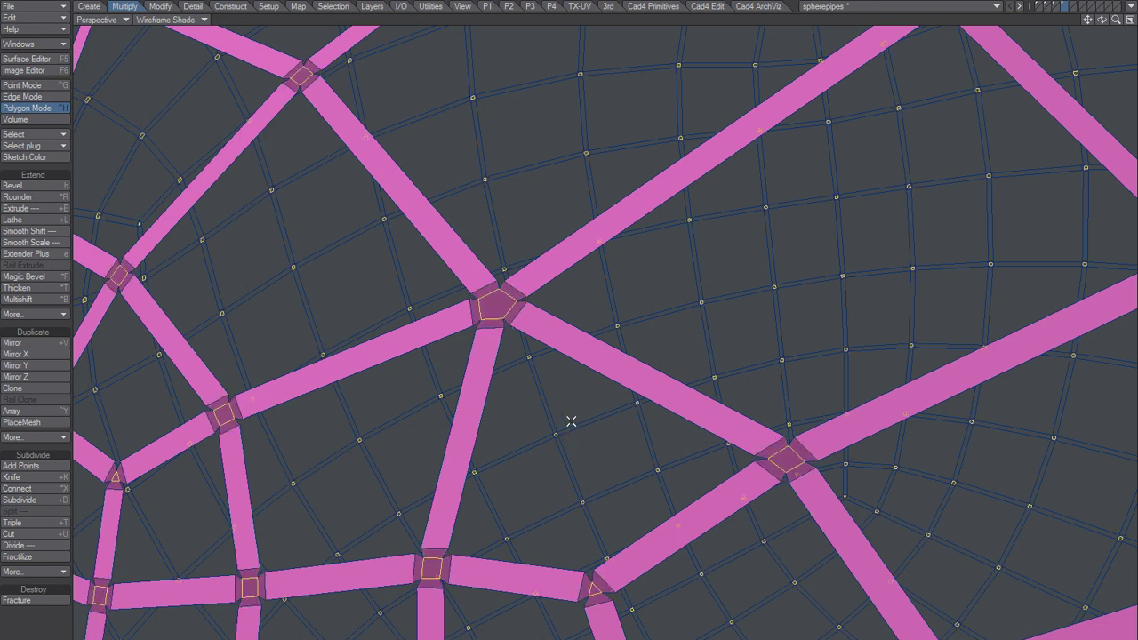
Assign the inner corner polygons to a new surface named P3 with a dark purple colour of about H 223, S 130, V 81.
key("q")
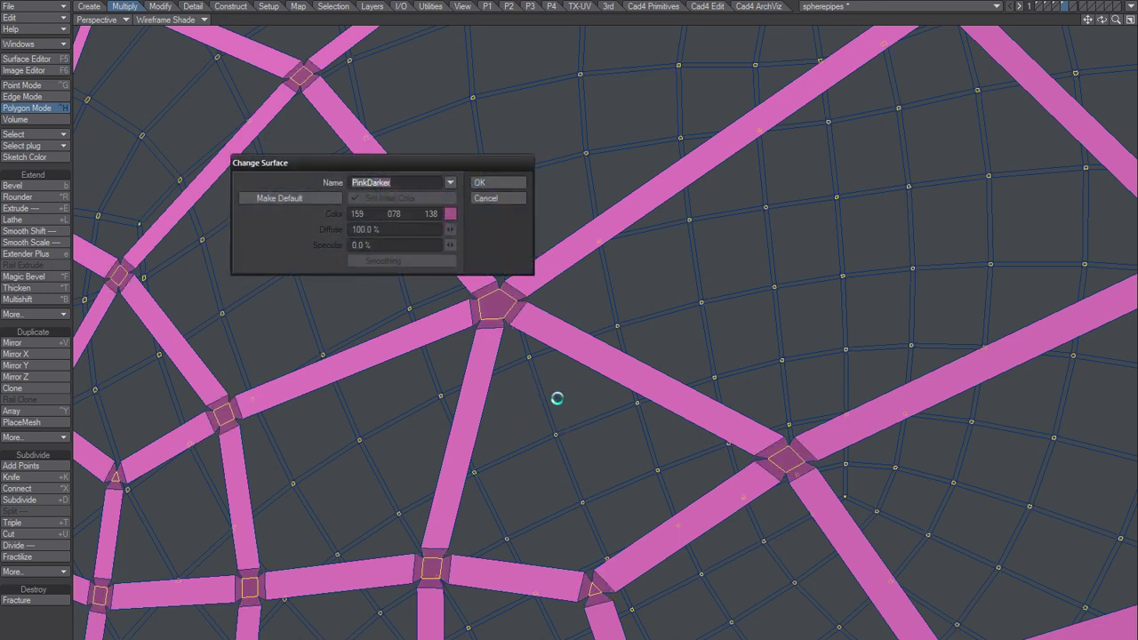
type("P3")
key("Tab")
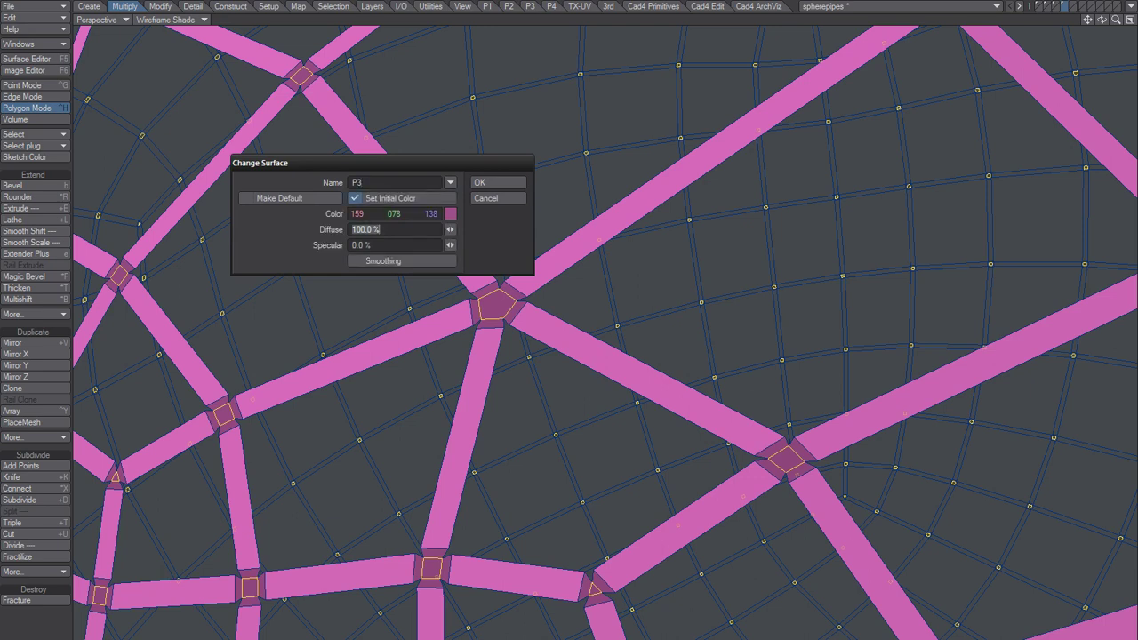
right_click(431, 217)
left_click_drag(431, 216, 382, 216)
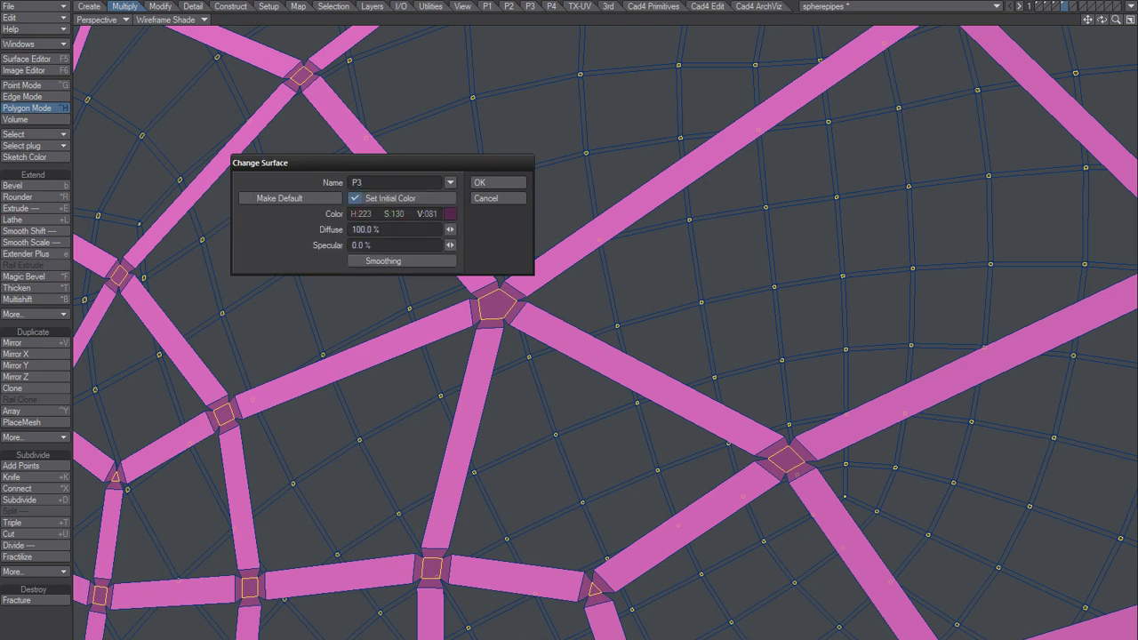
left_click(486, 184)
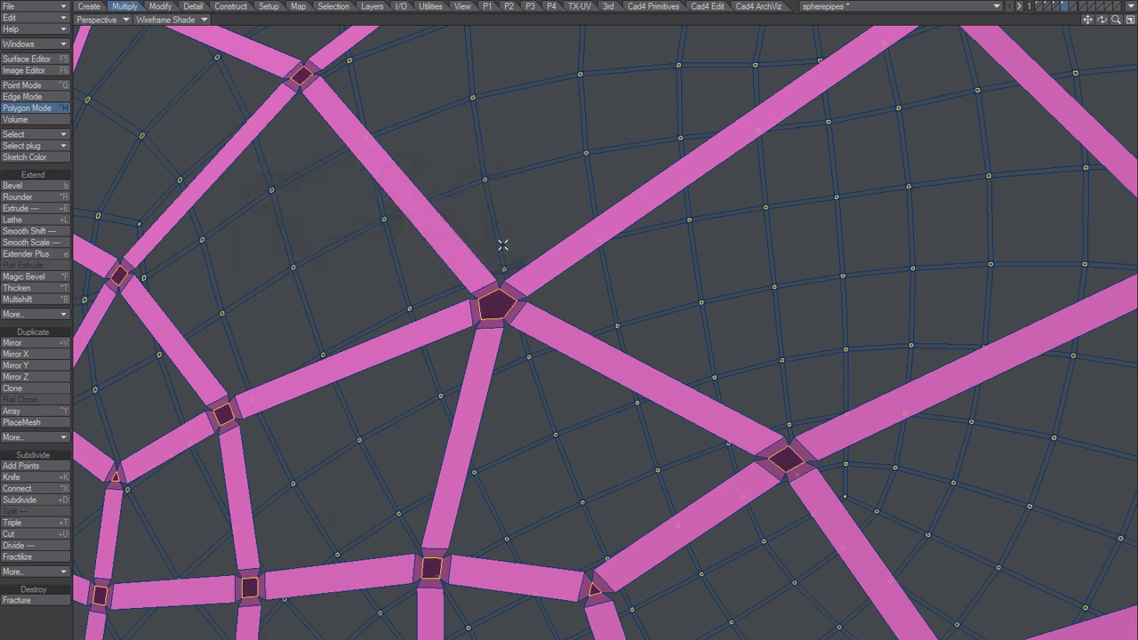
Try Make Pole on the inner corner polygons and inspect the joints of the network up close.
left_click(46, 576)
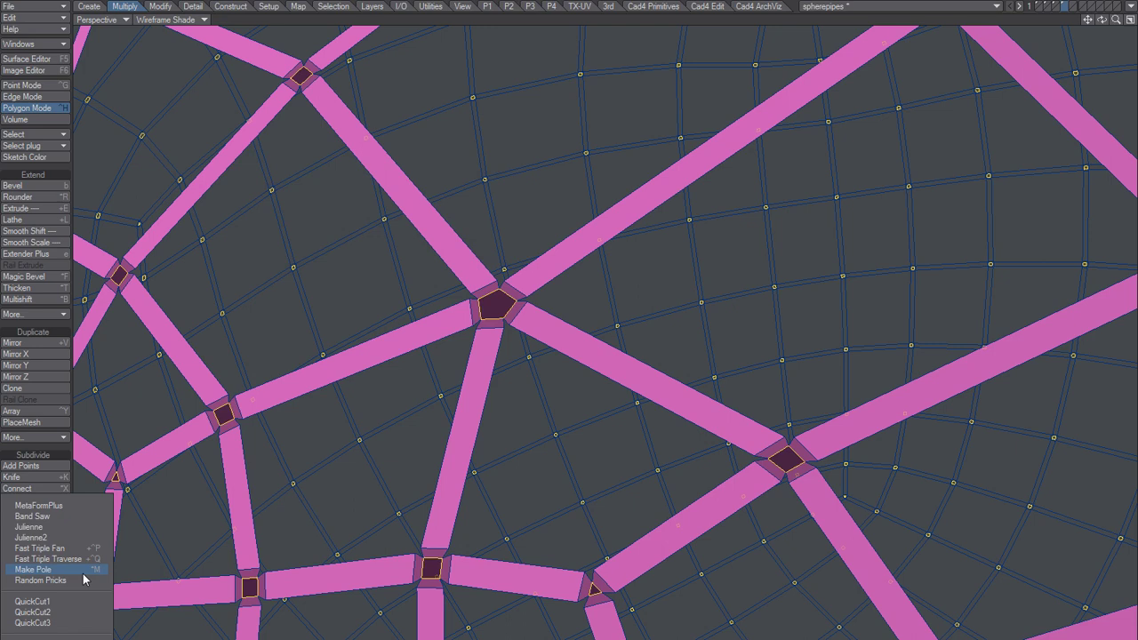
left_click(84, 575)
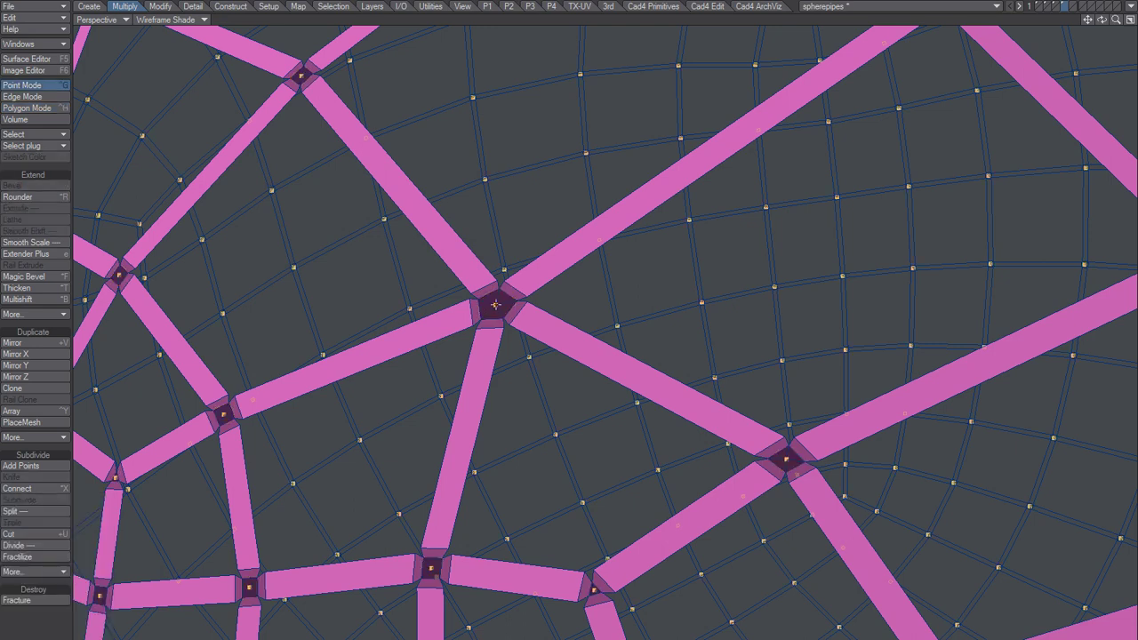
scroll(492, 300, "down", 3)
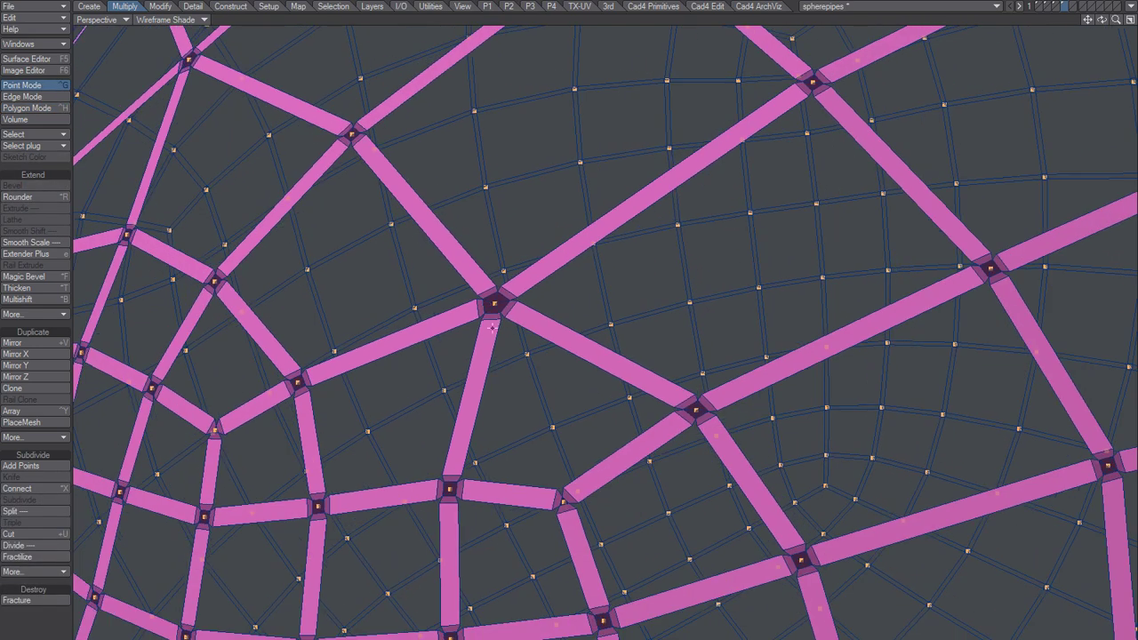
scroll(554, 444, "up", 5)
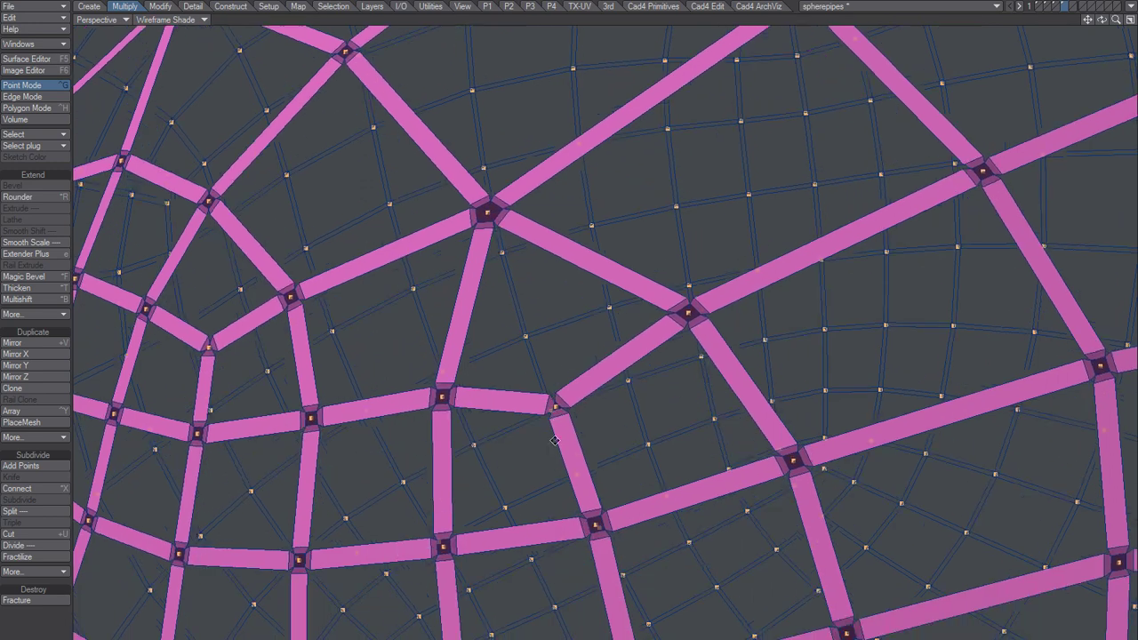
scroll(569, 351, "up", 4)
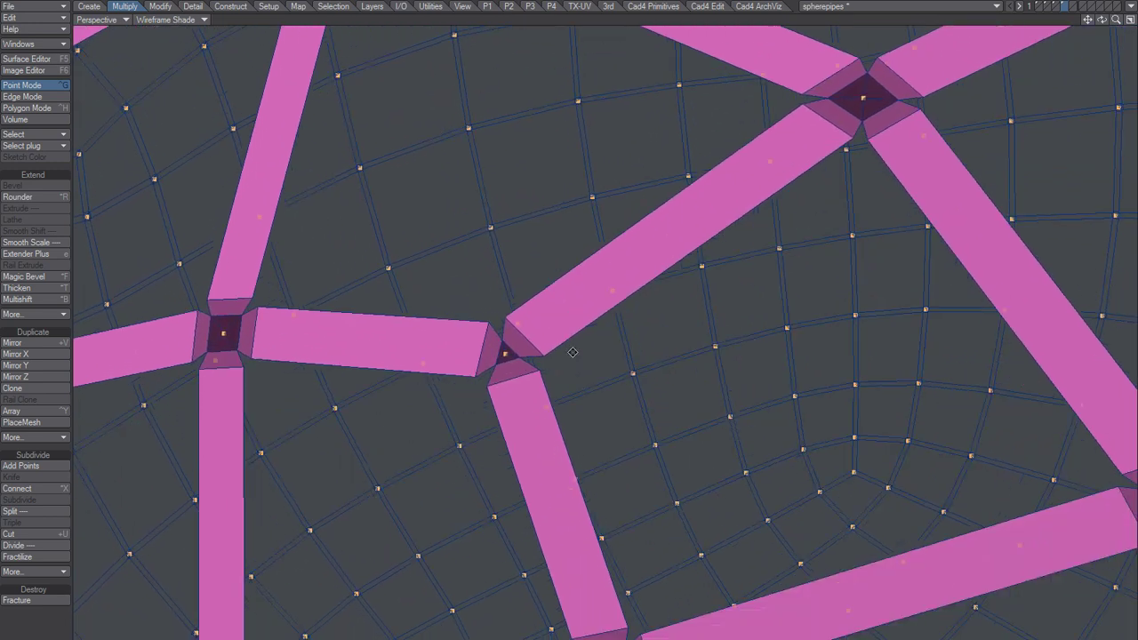
left_click_drag(573, 353, 548, 333, "alt+shift")
left_click_drag(506, 300, 516, 328, "ctrl+alt")
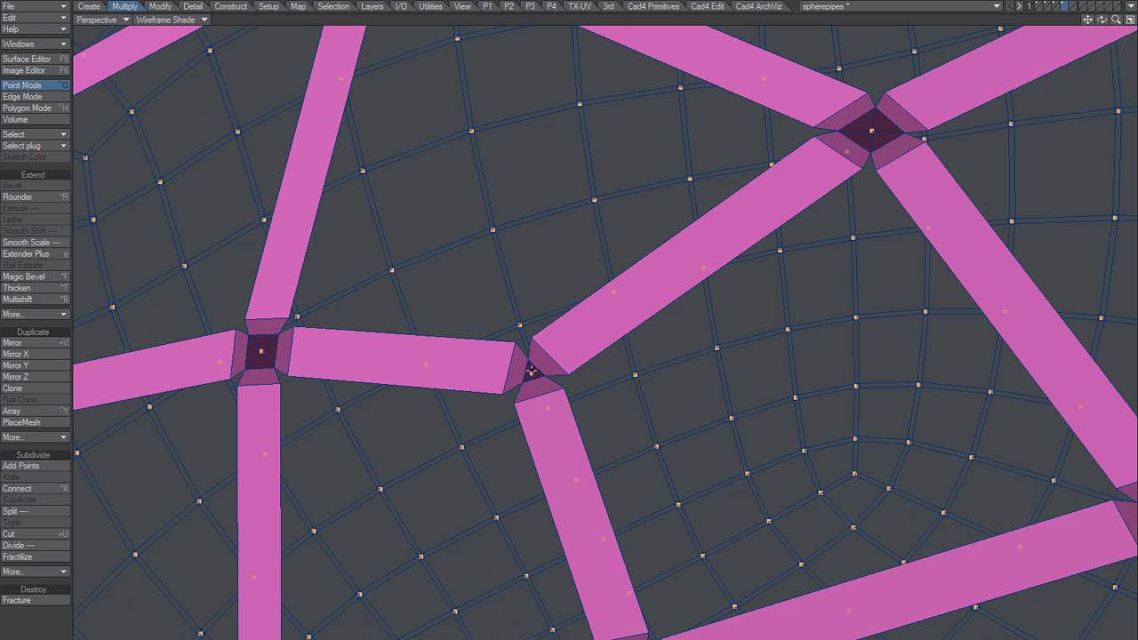
left_click_drag(531, 369, 531, 368, "ctrl+alt")
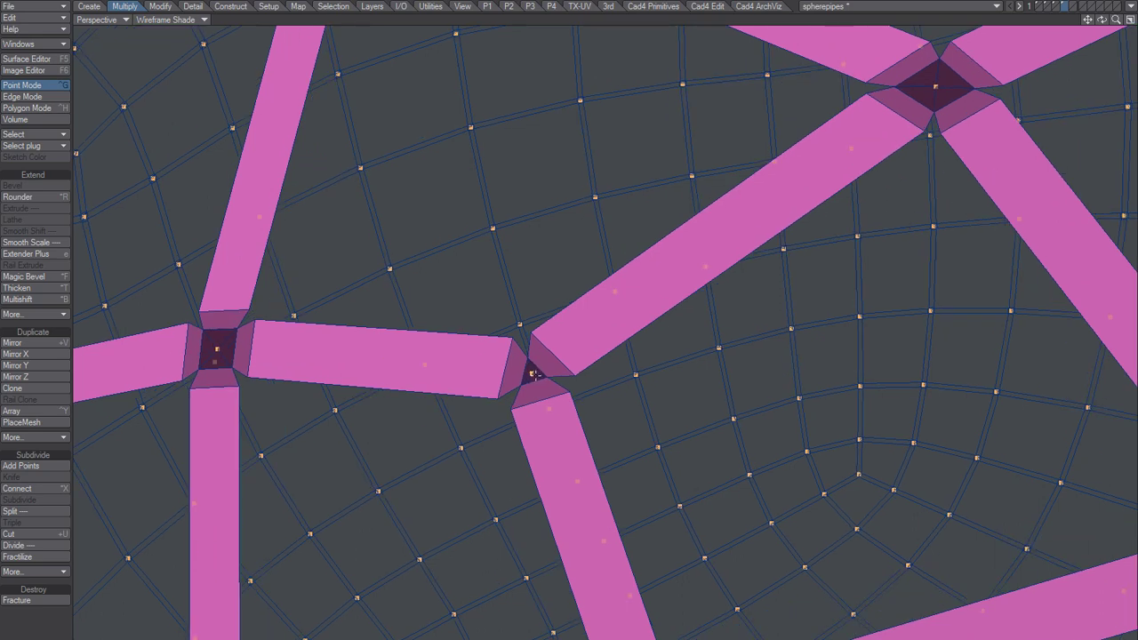
key("ctrl+h")
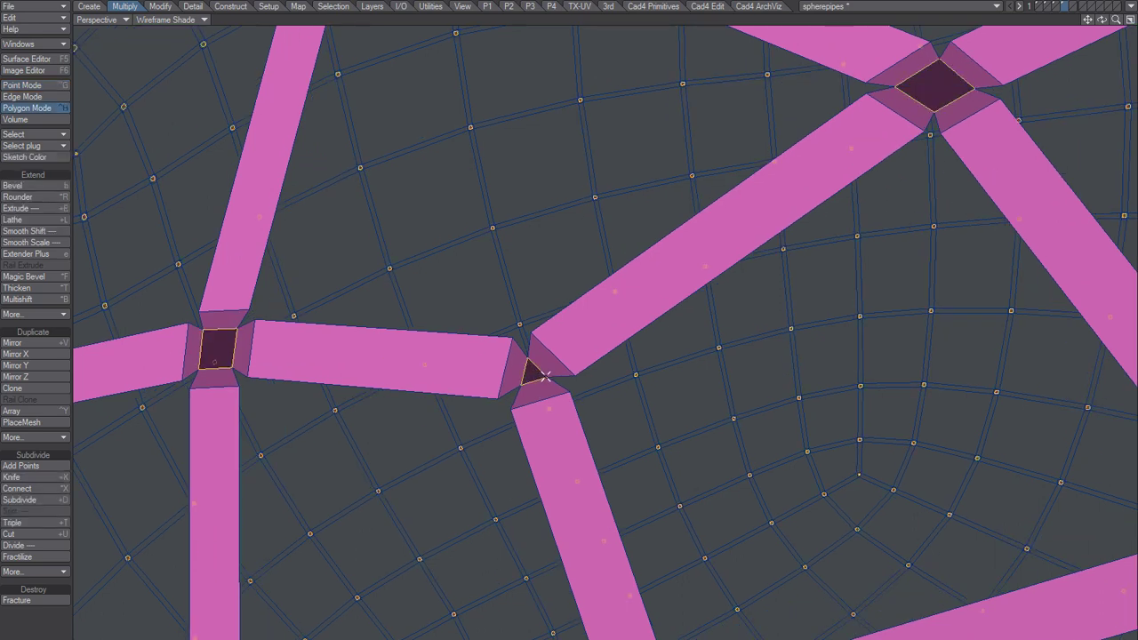
Undo back to the plain corner polygons and chamfer them with a thinner border, keeping only the inner polygons selected.
key("ctrl+z")
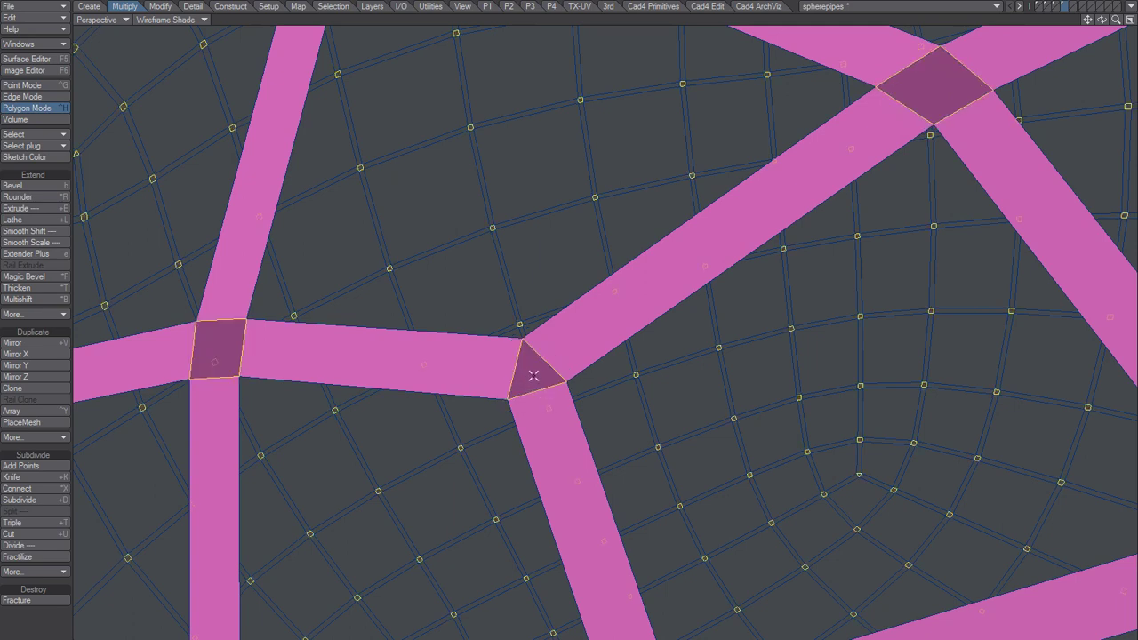
key("c")
left_click_drag(535, 378, 544, 381)
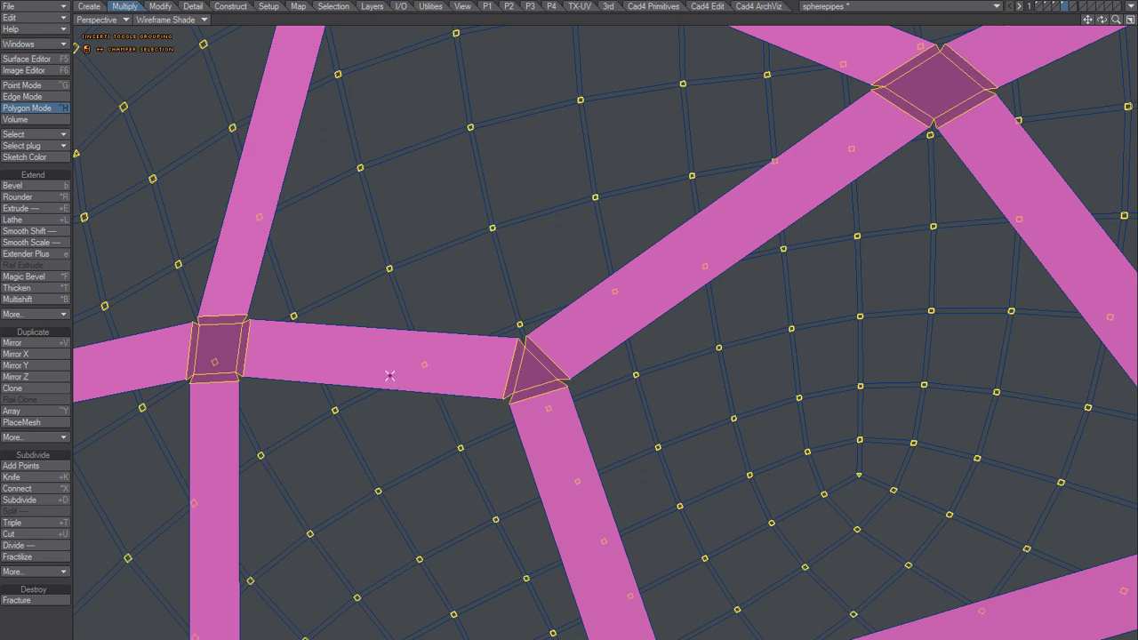
key("space")
key("Tab")
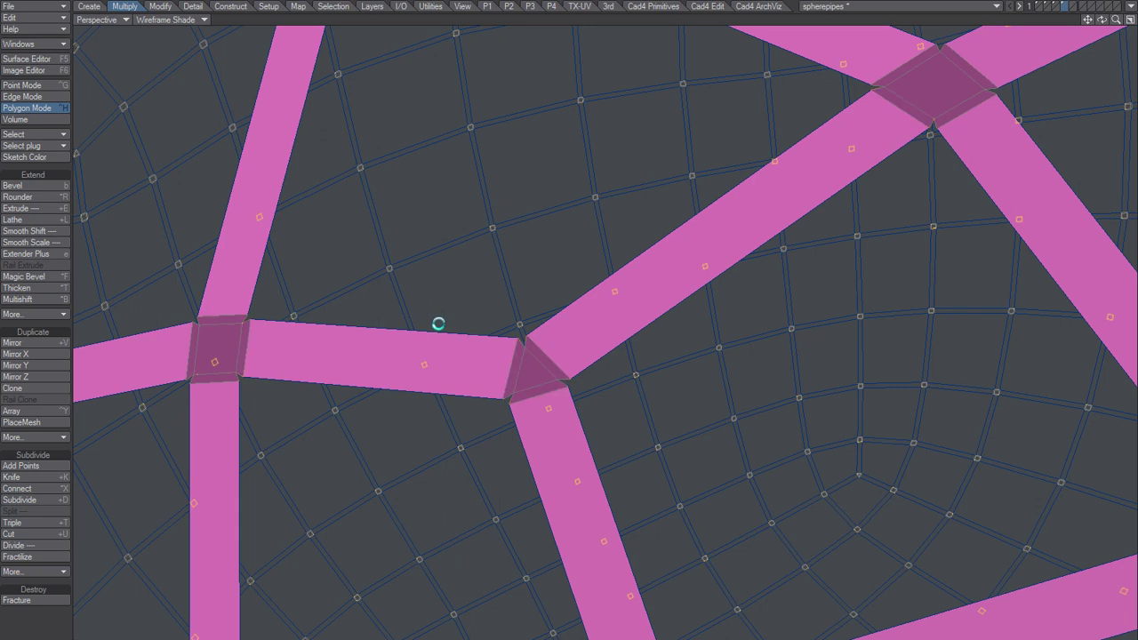
Assign the inner corner polygons to surface P3 with the dark purple colour RGB 82, 40, 71.
key("q")
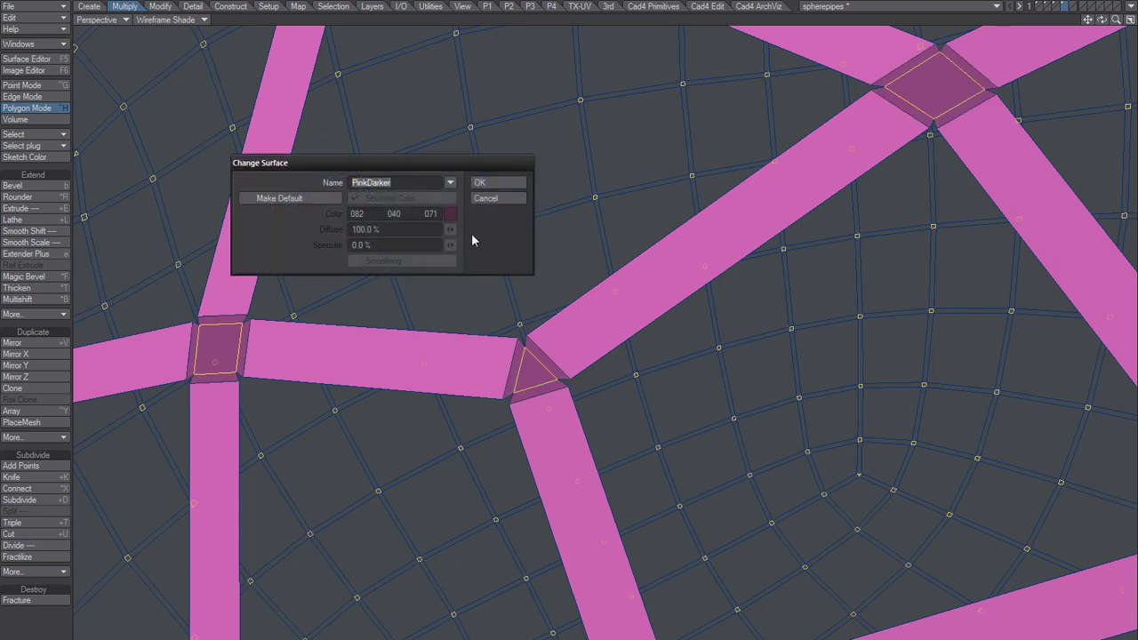
left_click(451, 182)
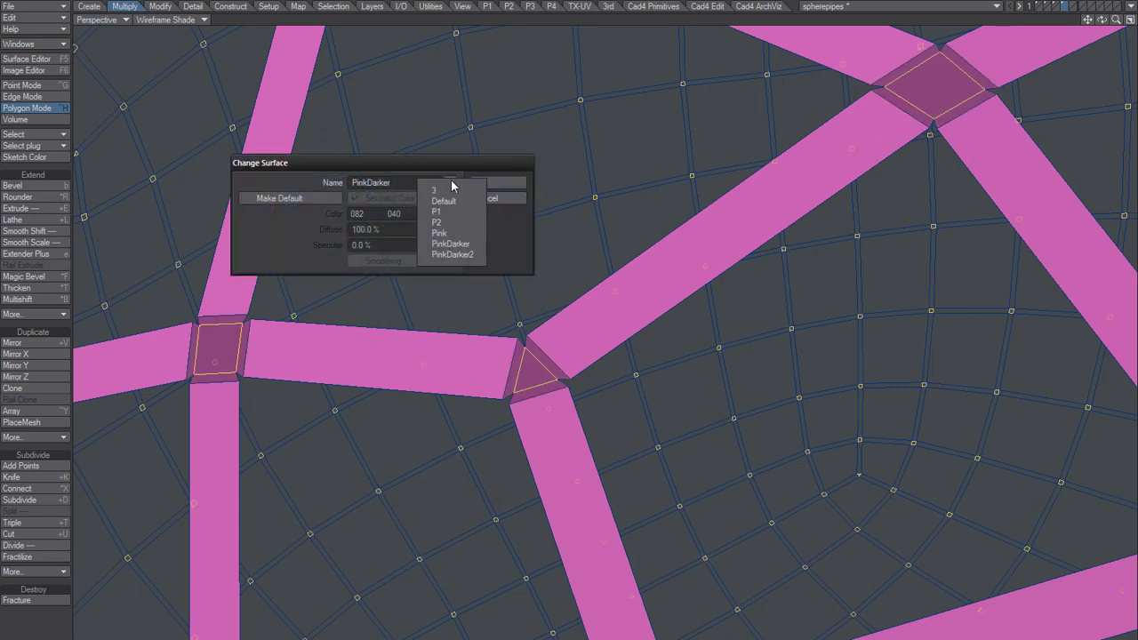
left_click(407, 185)
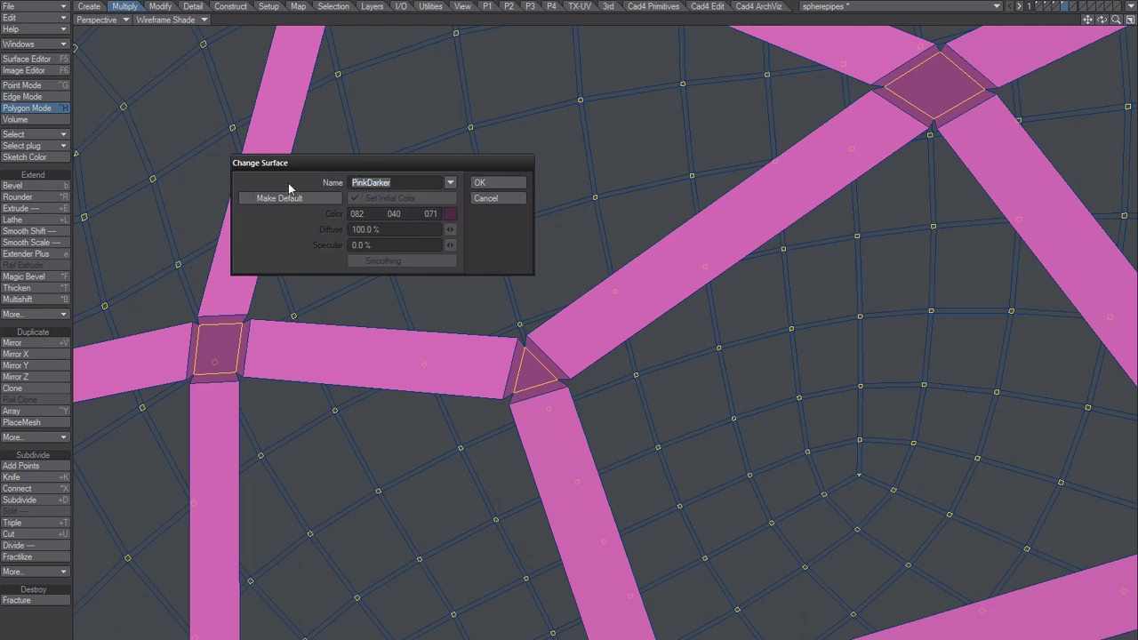
type("P3")
key("Tab")
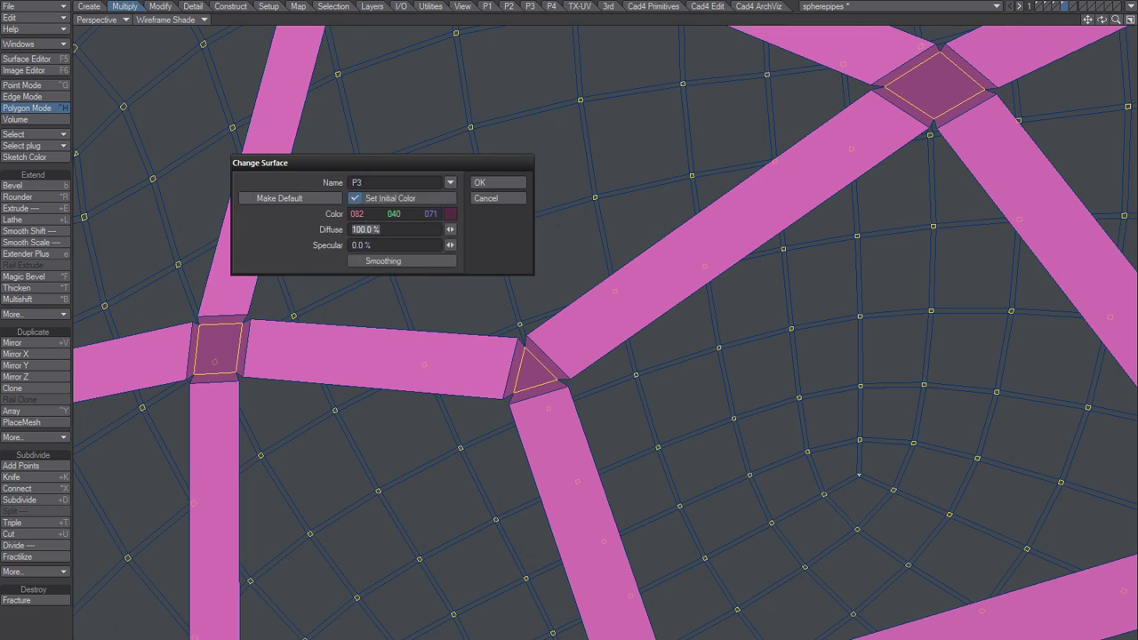
left_click(487, 182)
Divide every inner corner polygon around a centre point with Make Pole and clear the point selection.
scroll(592, 318, "down", 3)
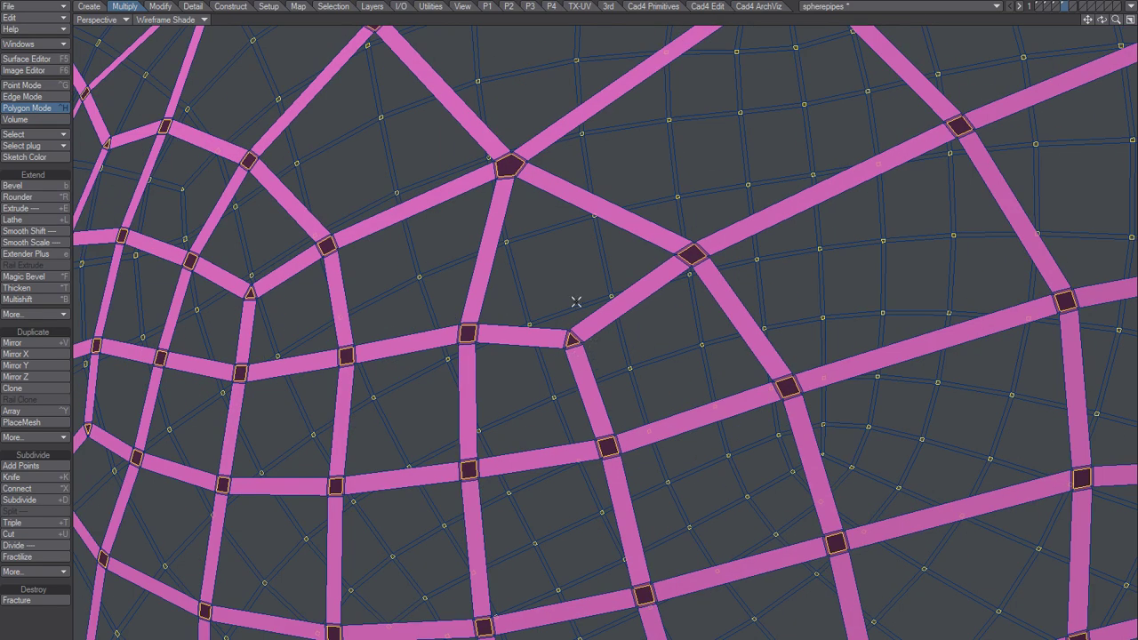
scroll(560, 267, "up", 2)
left_click(46, 573)
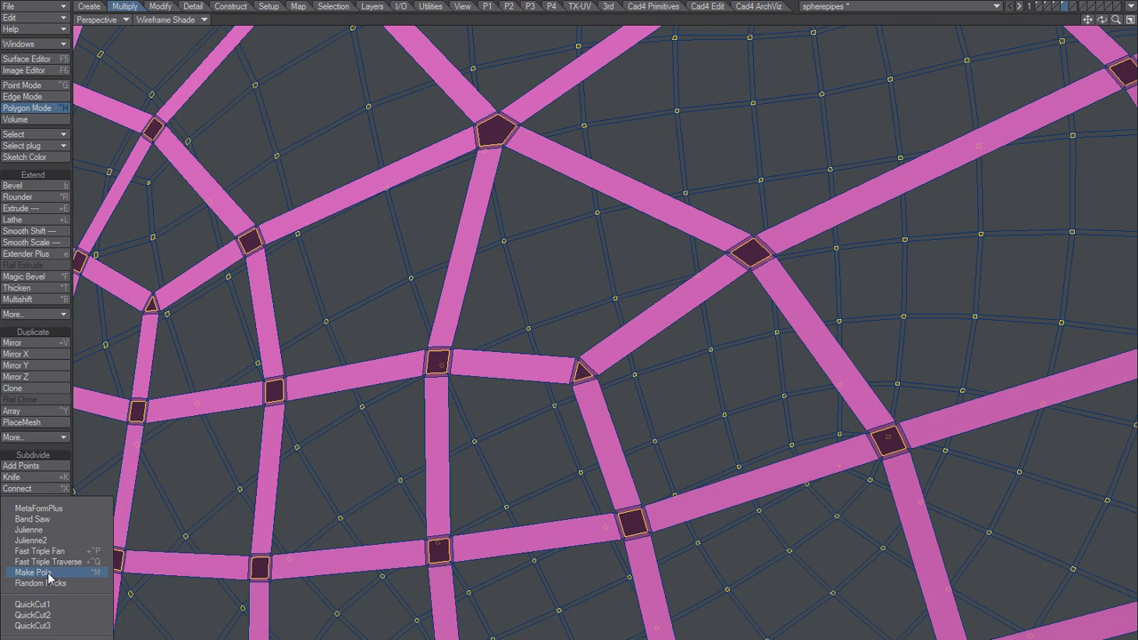
left_click(47, 573)
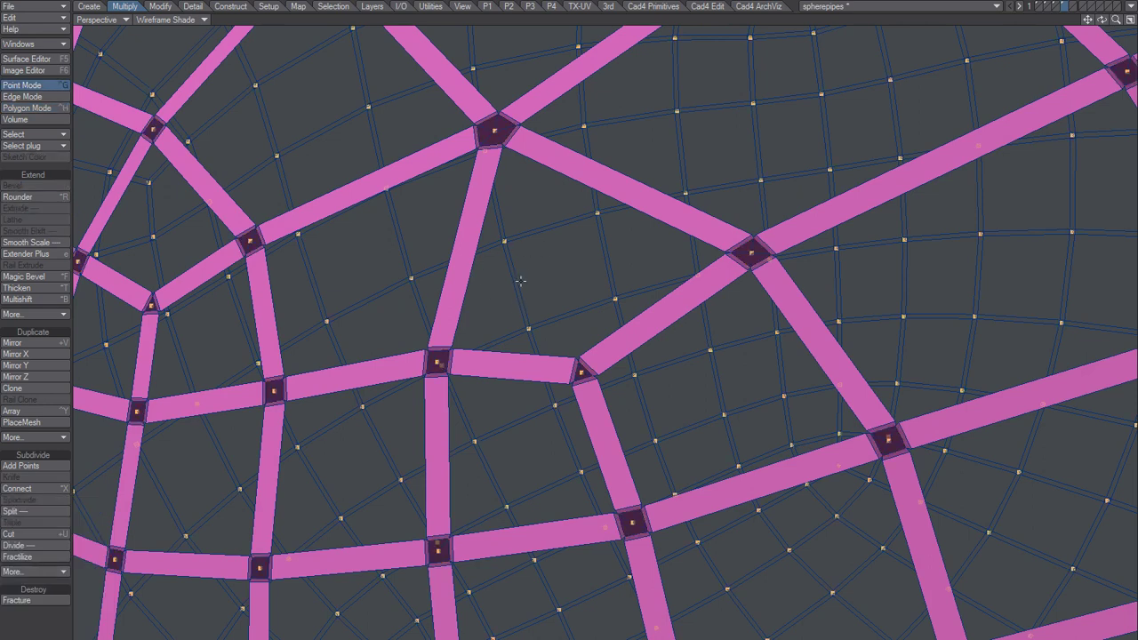
key("space")
Convert the whole strip network to subpatches so the corner joints curve smoothly.
left_click_drag(537, 272, 511, 313, "ctrl+alt")
left_click_drag(488, 372, 549, 362, "ctrl+alt")
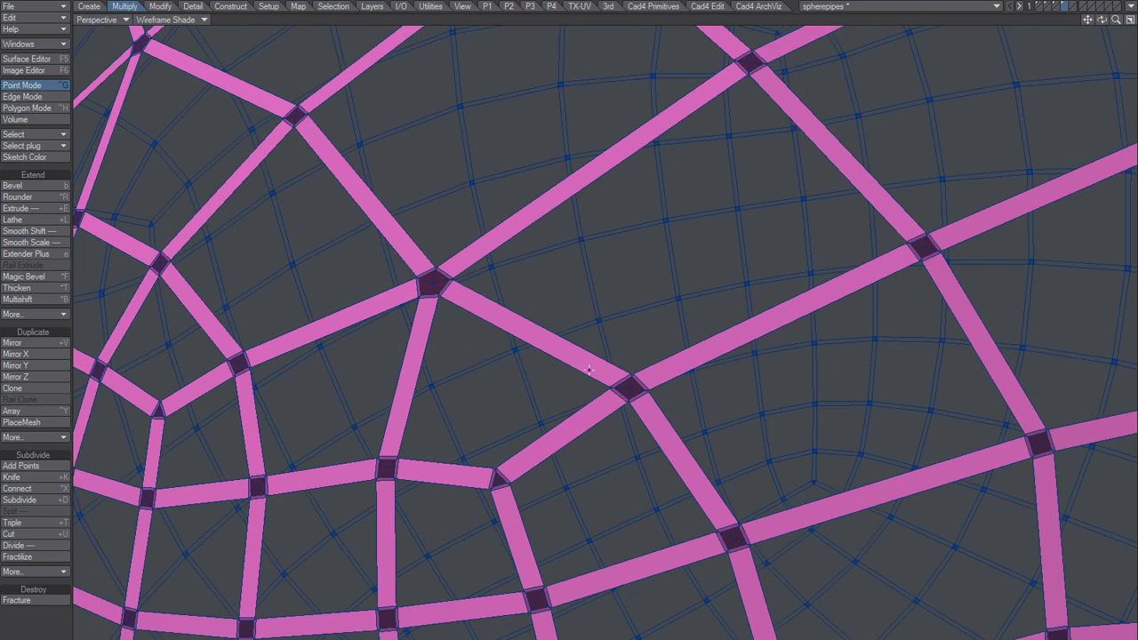
key("Tab")
left_click_drag(637, 385, 610, 397, "ctrl+alt")
left_click_drag(651, 356, 668, 350, "ctrl+alt")
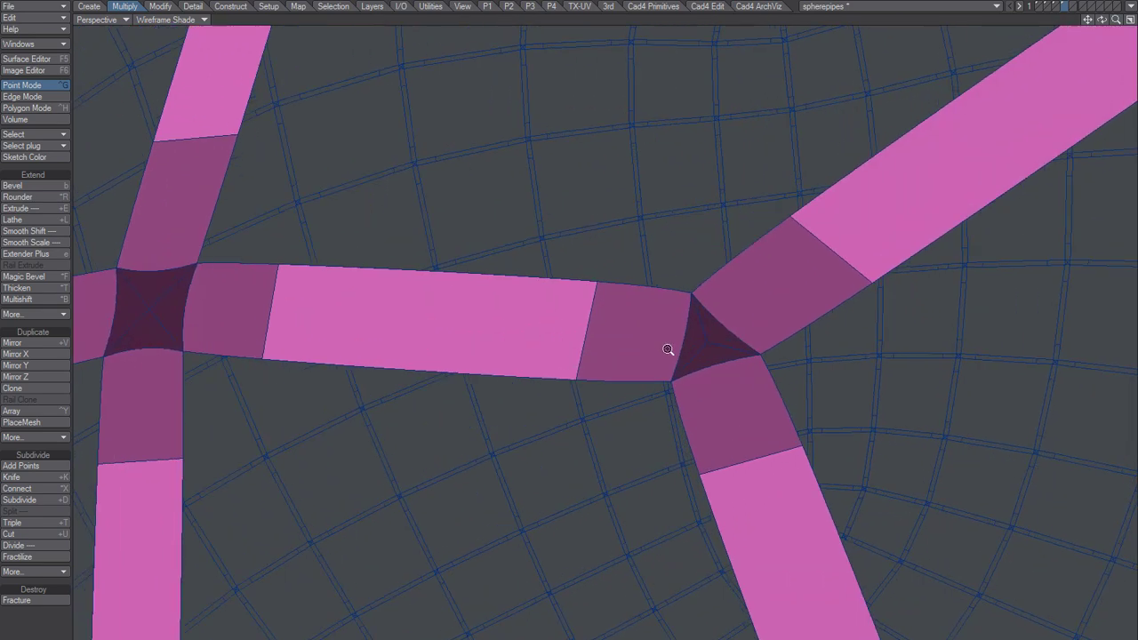
Examine the subpatched corner joints up close, comparing the selections in edge, polygon and point modes.
key("space")
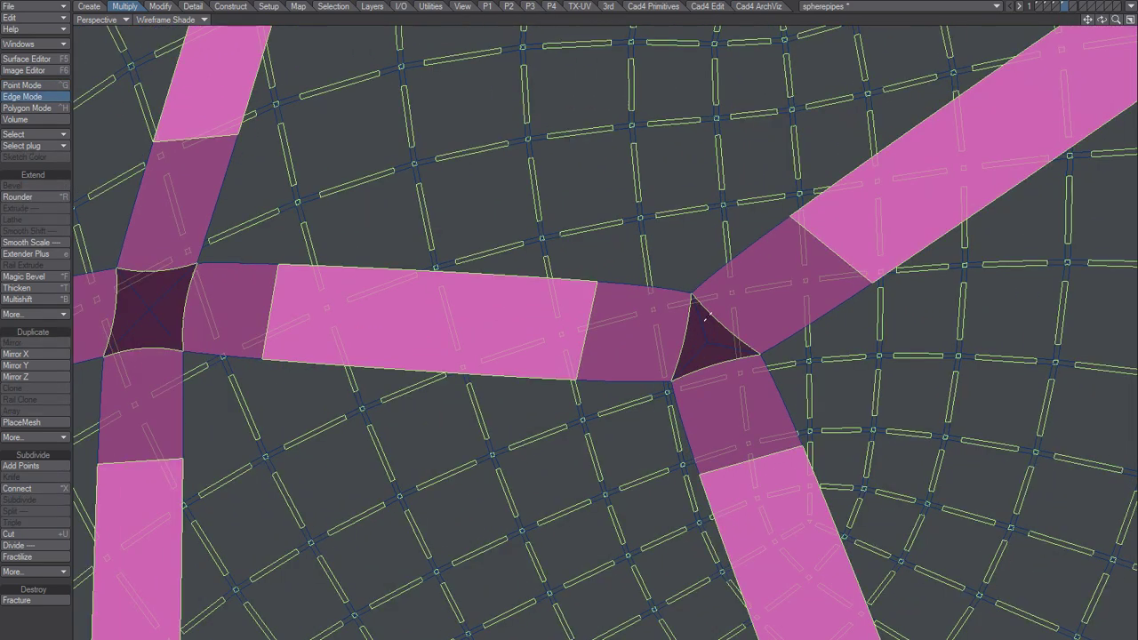
key("space")
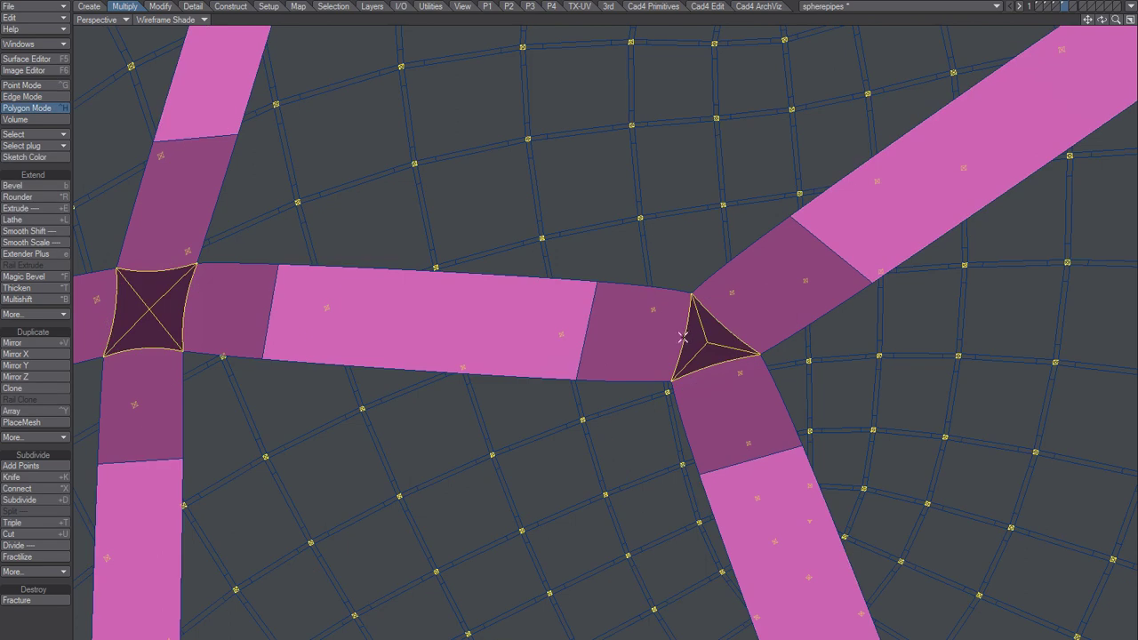
key("space")
key("space")
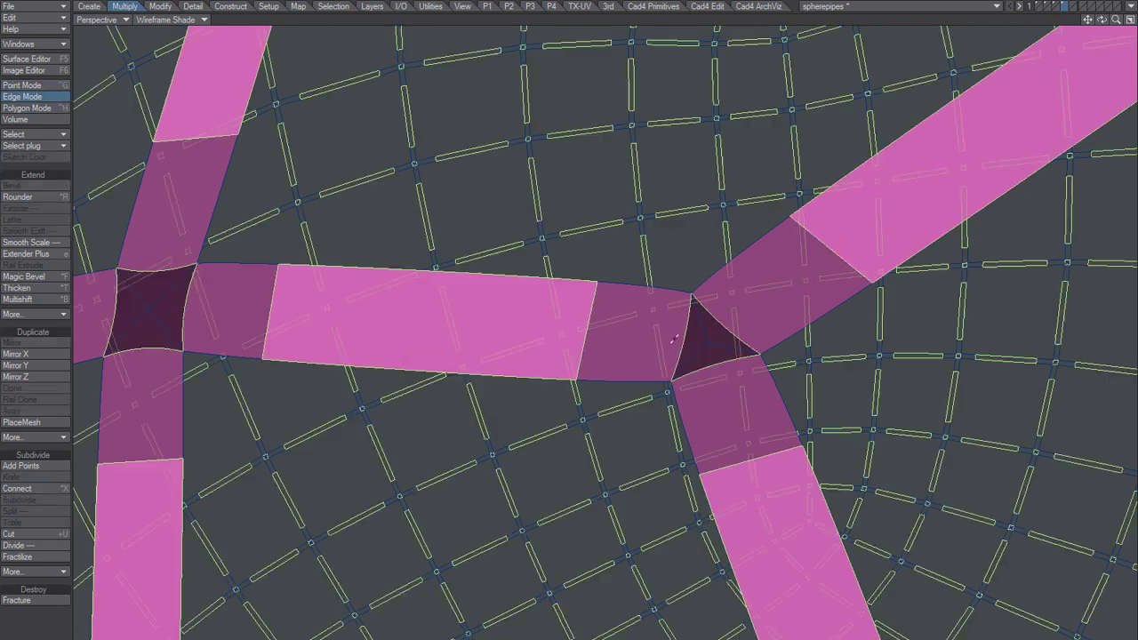
key("space")
scroll(676, 335, "down", 3)
scroll(613, 363, "up", 2)
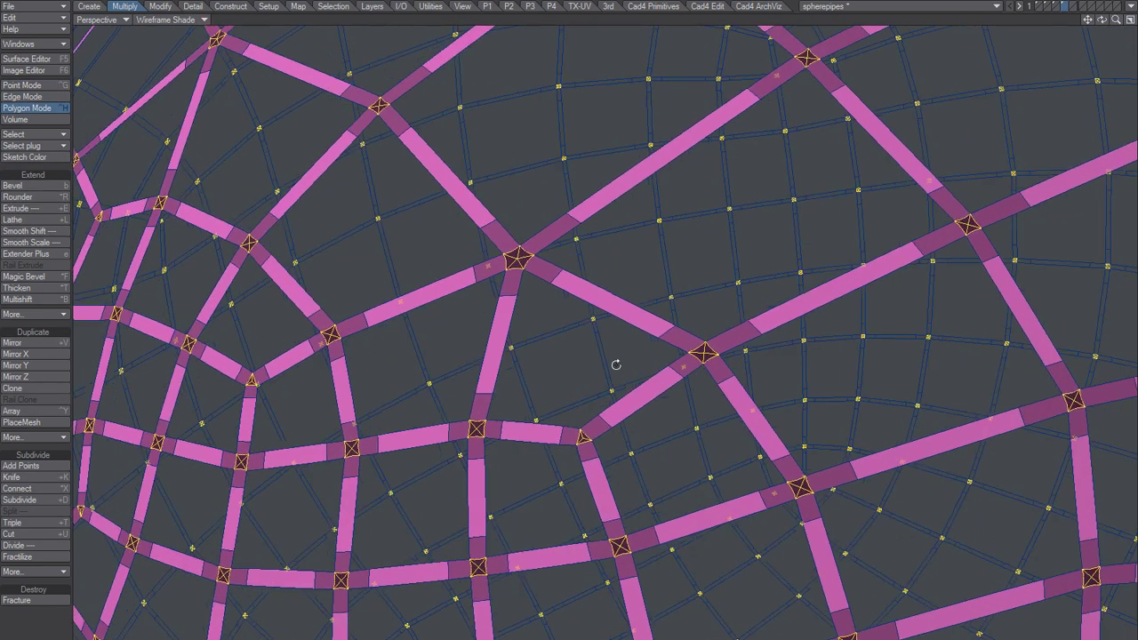
scroll(500, 384, "up", 5)
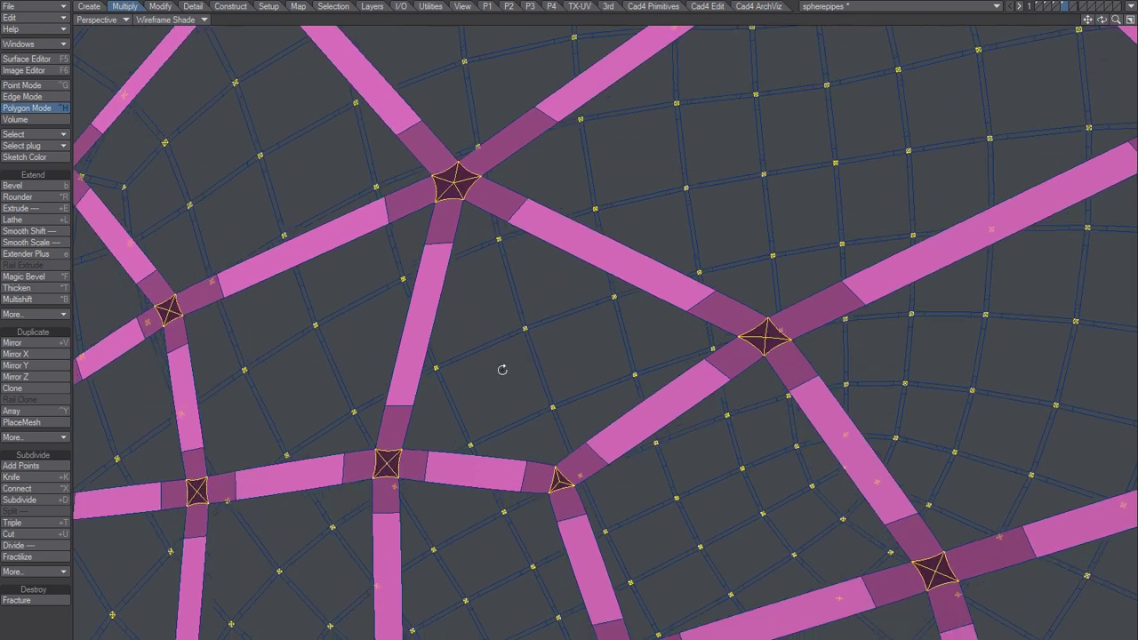
scroll(497, 378, "up", 2)
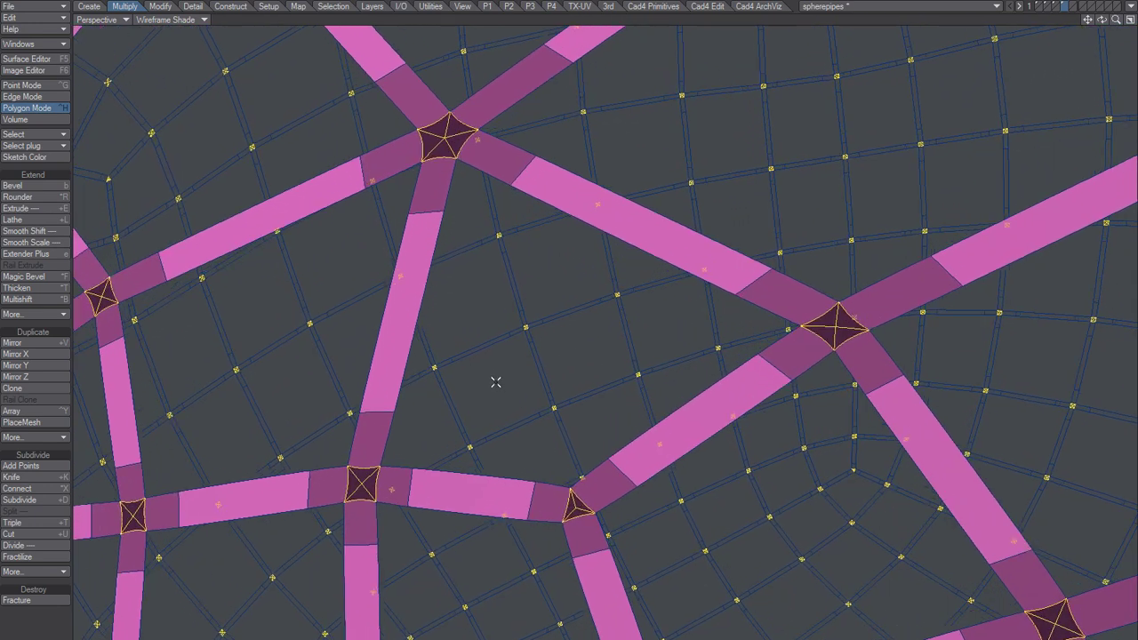
key("space")
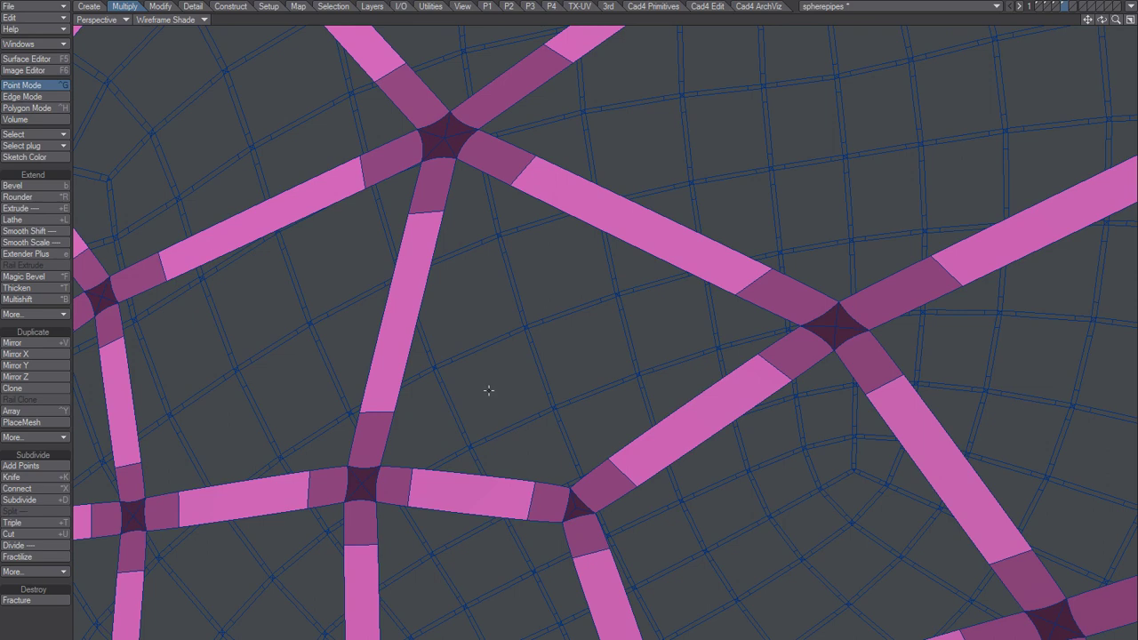
key("space")
key("space")
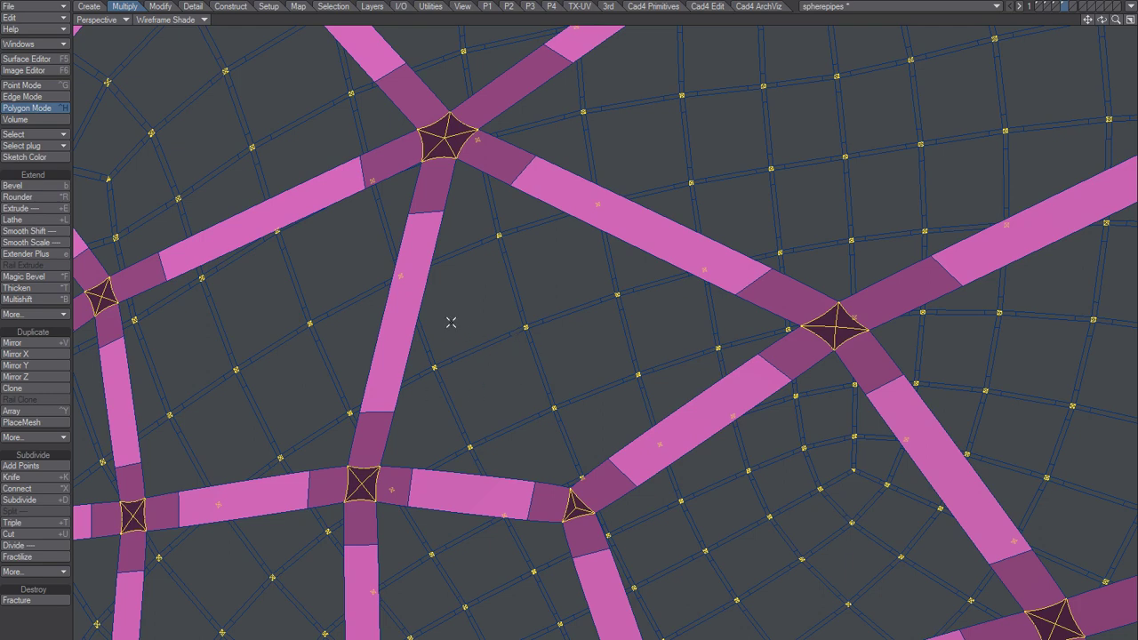
Pick out the pentagonal joint's inner triangles on their own and clear the selection.
key("slash")
left_click(448, 137)
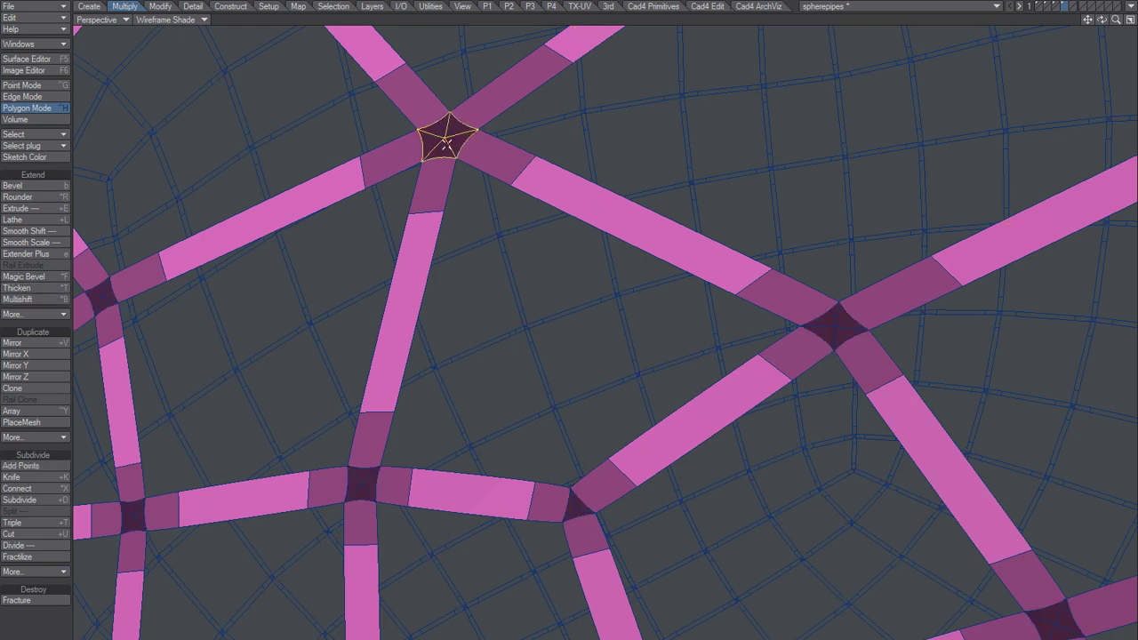
key("slash")
Check surfaces P1, P2 and P3 in Polygon Statistics, highlight the P2 polygons, and clear the selection.
key("w")
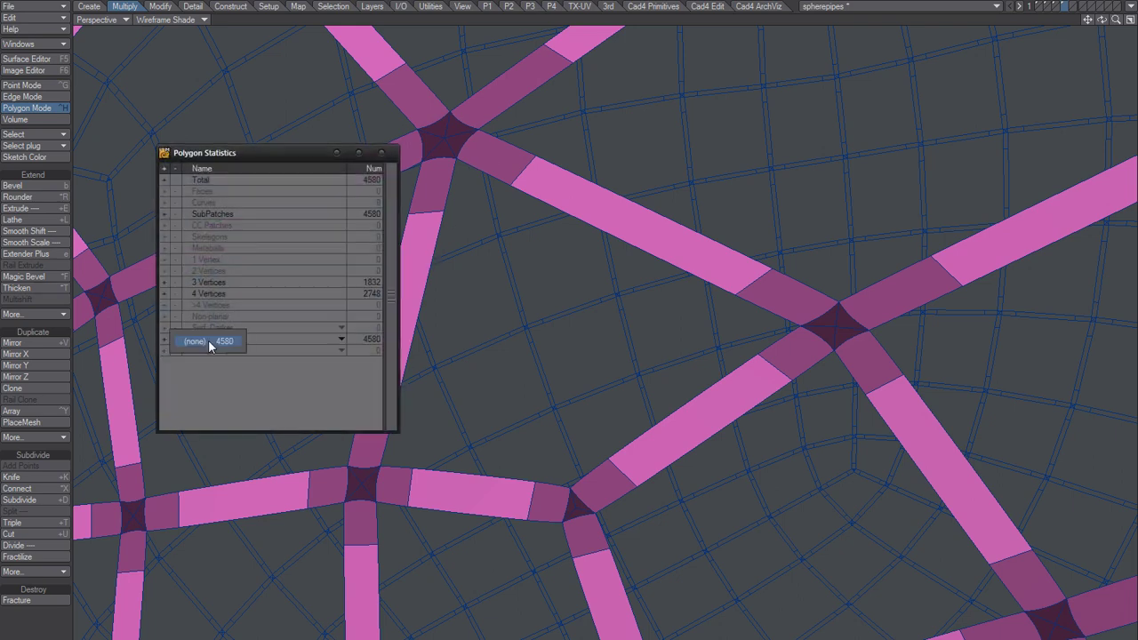
left_click(208, 338)
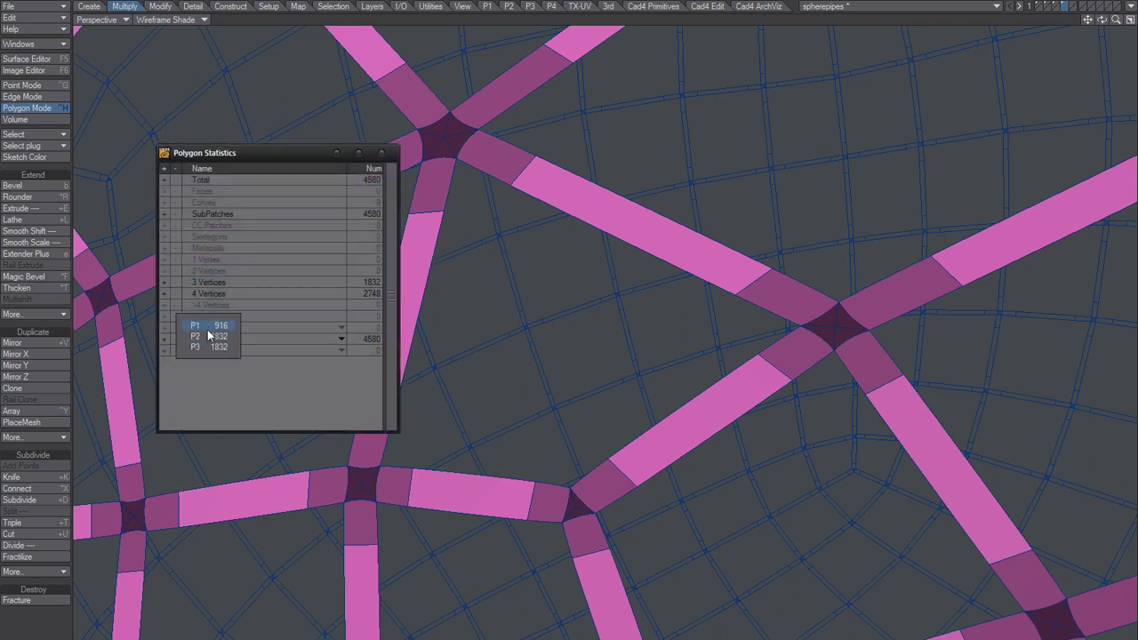
left_click(207, 325)
left_click(176, 328)
left_click(198, 329)
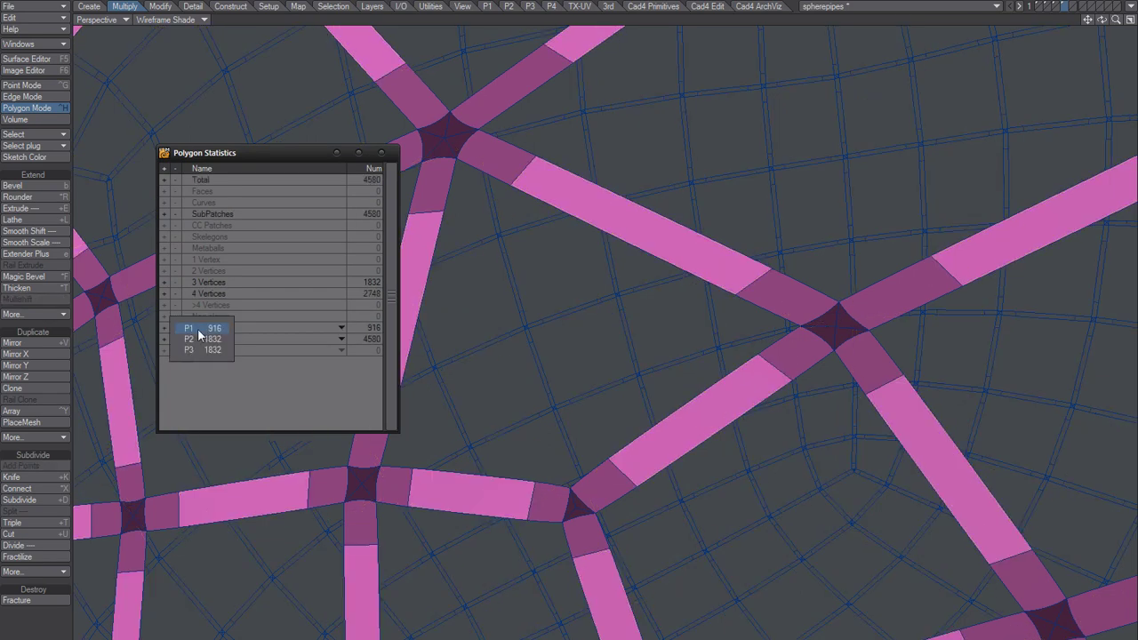
left_click(202, 339)
left_click(163, 328)
left_click(212, 327)
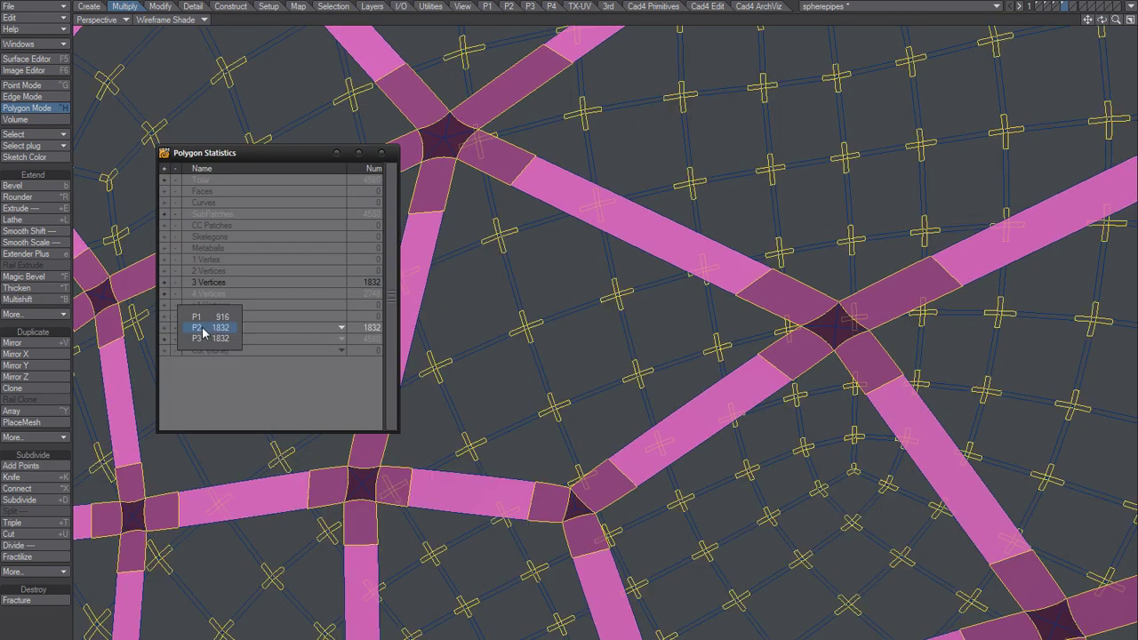
left_click(189, 339)
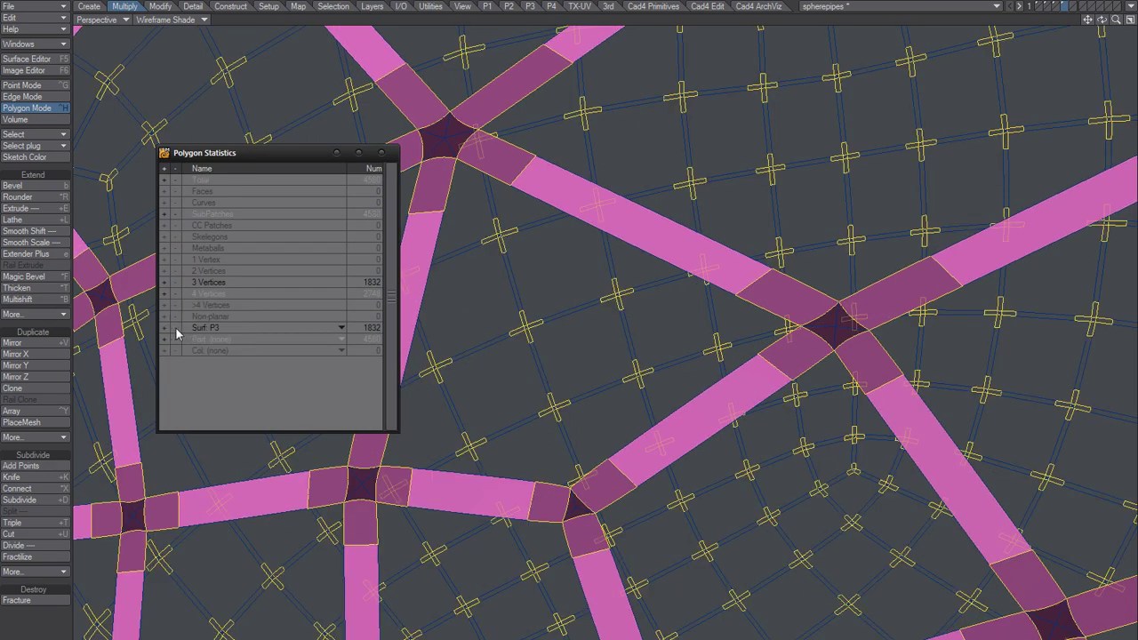
left_click(382, 154)
left_click(469, 301)
Thicken the whole strip network by 10 mm to give the pipes volume.
left_click_drag(578, 356, 550, 361, "ctrl+alt")
key("ctrl+t")
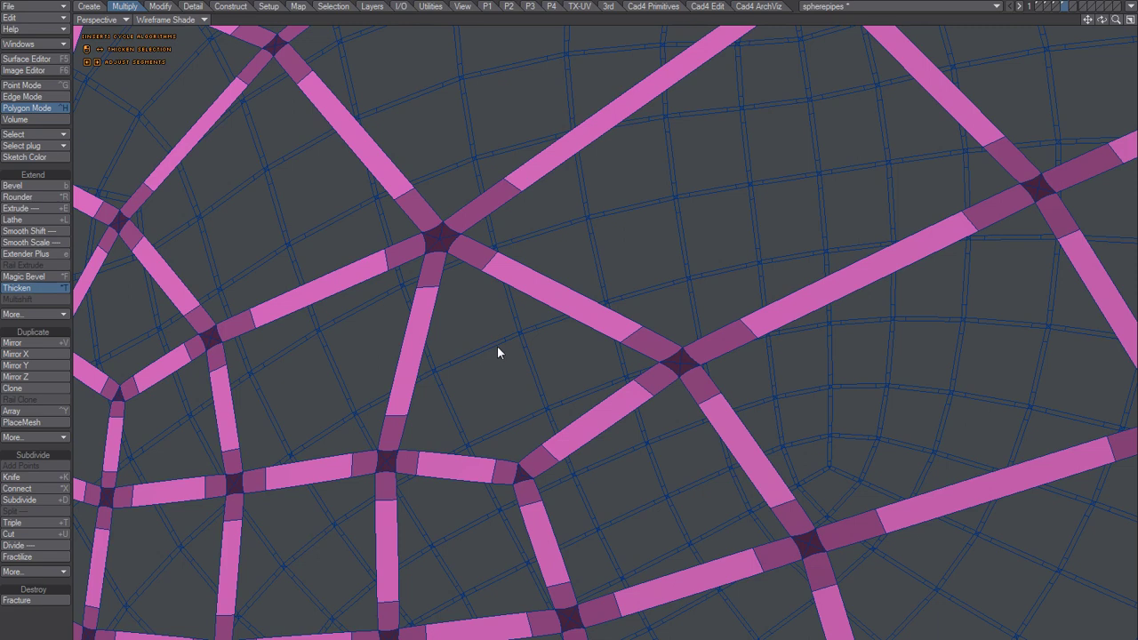
left_click_drag(498, 350, 508, 347)
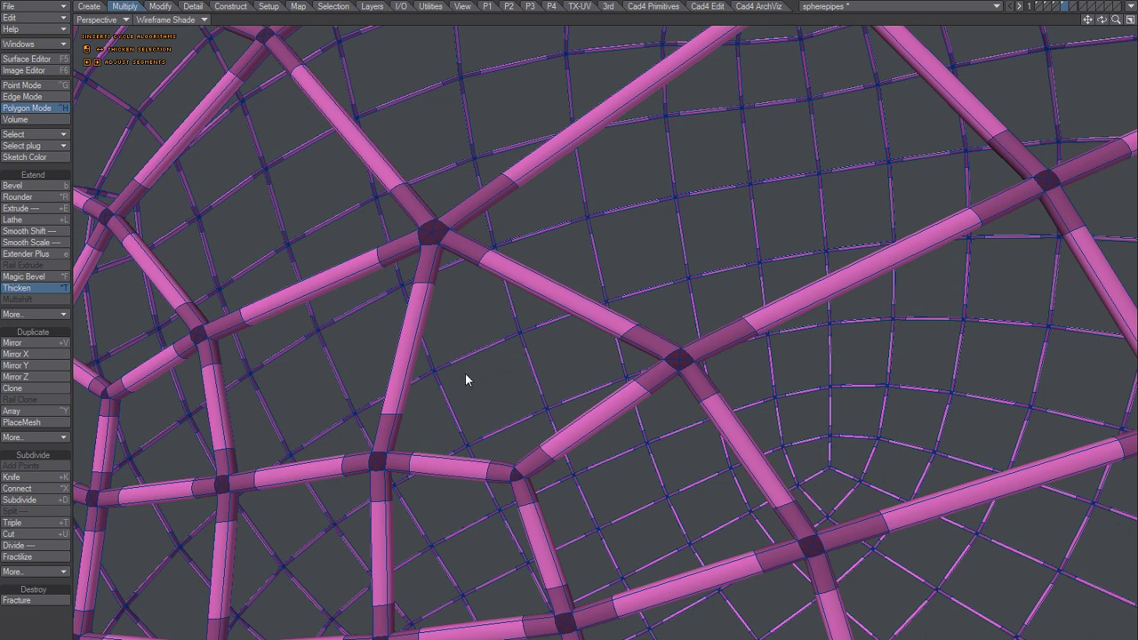
key("n")
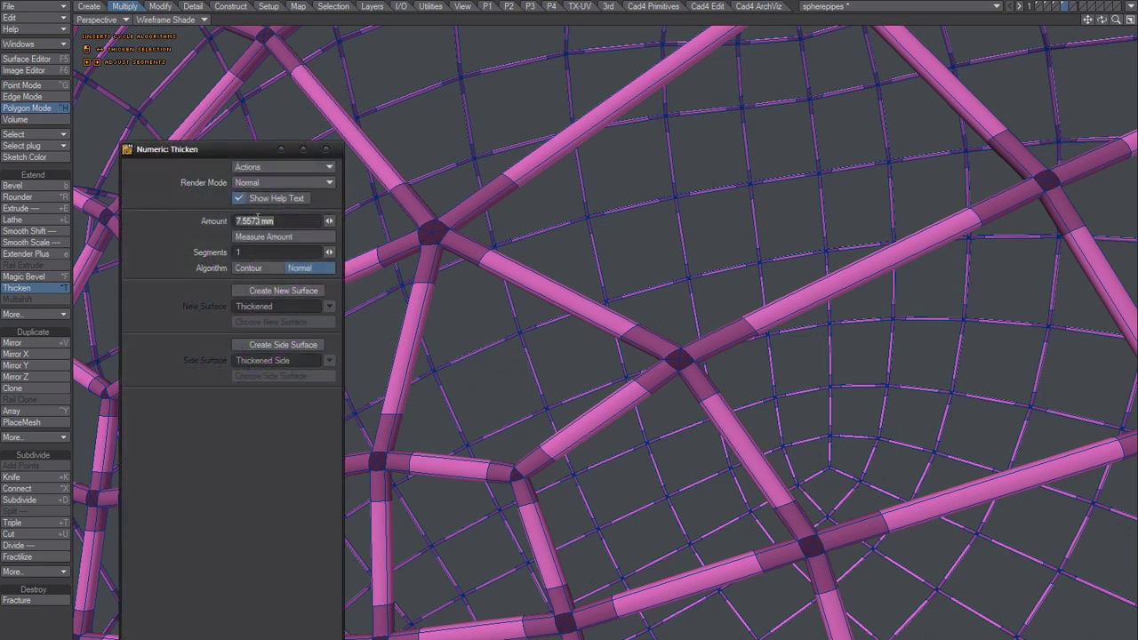
double_click(261, 221)
type("10")
key("Tab")
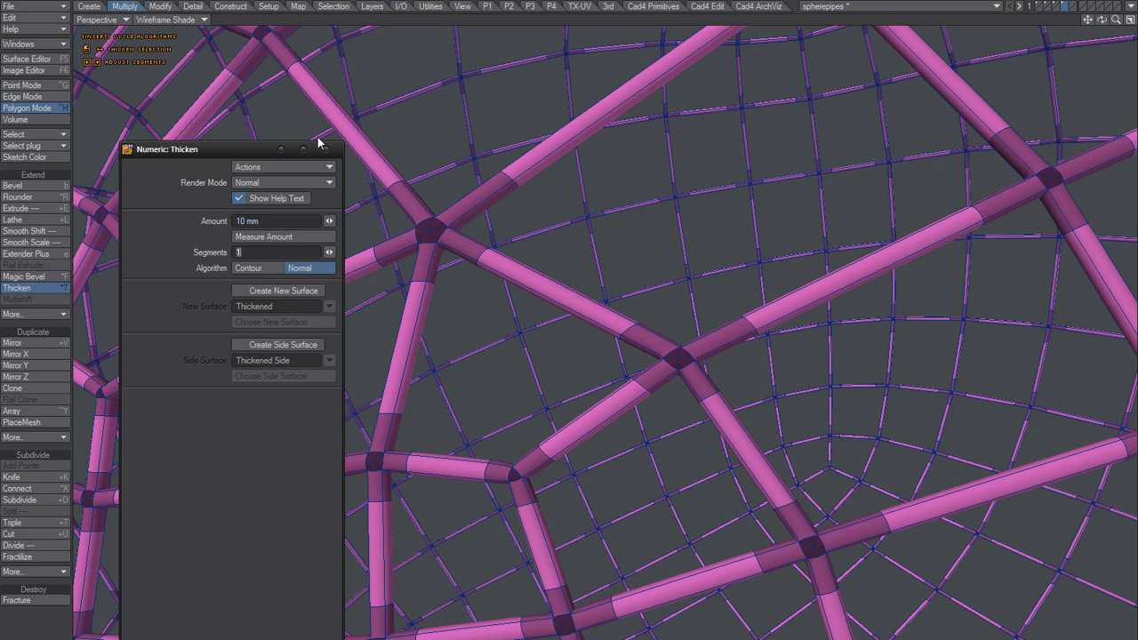
left_click(326, 150)
key("space")
Examine the thickened pipe network from afar and up close, highlighting the inner triangles of two corner joints.
scroll(411, 248, "down", 2)
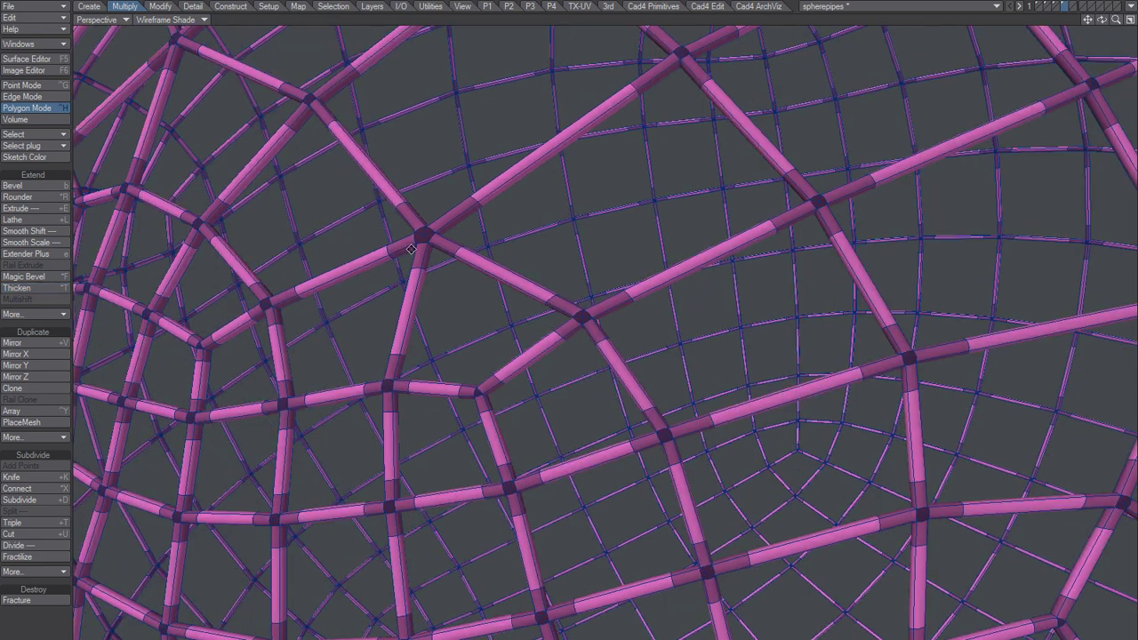
left_click_drag(411, 248, 475, 408, "alt")
scroll(408, 359, "up", 1)
scroll(432, 368, "down", 2)
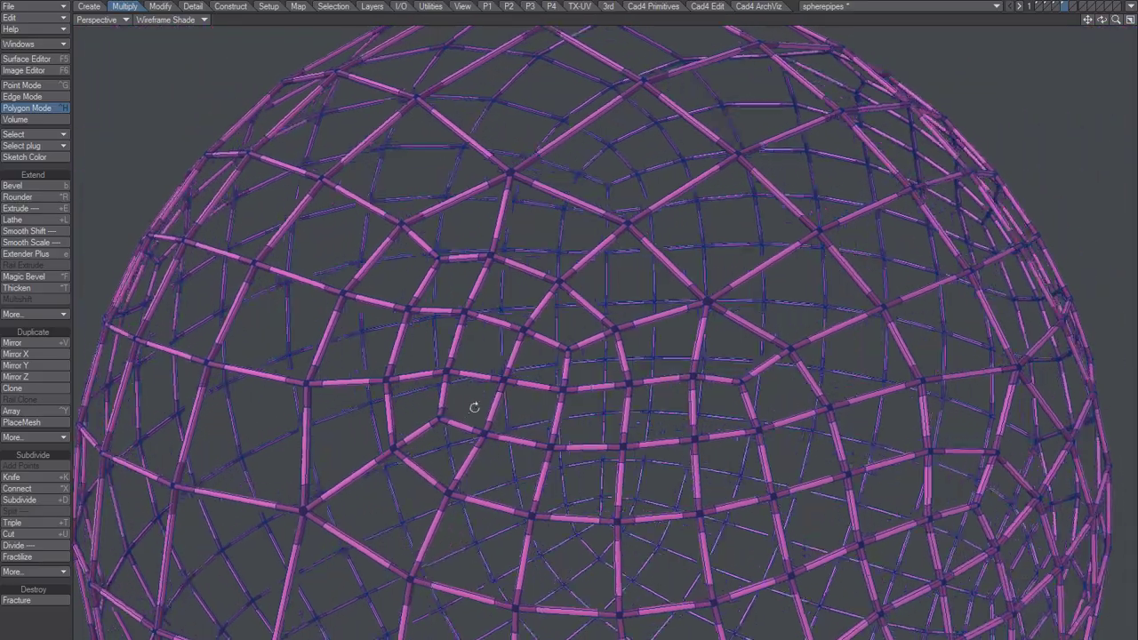
scroll(473, 407, "up", 6)
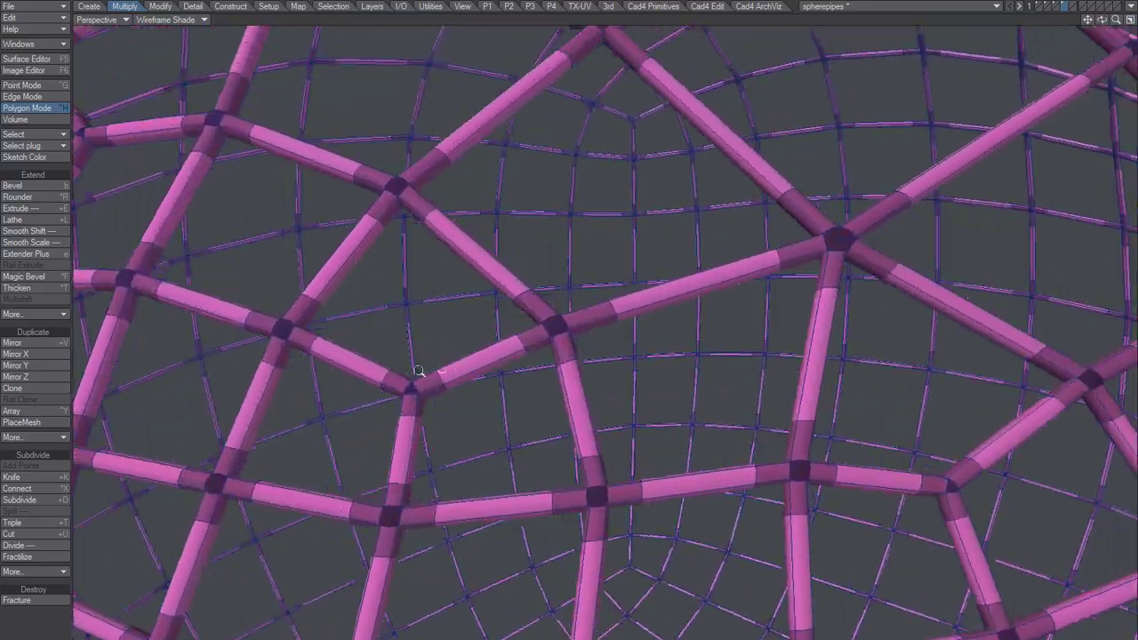
scroll(418, 371, "up", 3)
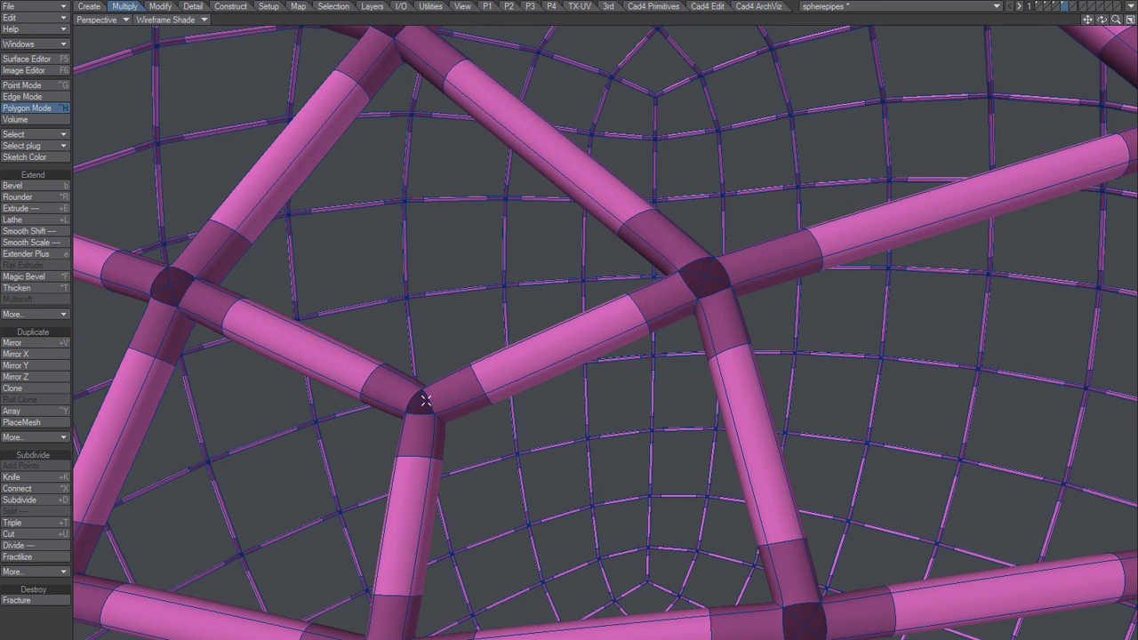
scroll(425, 402, "down", 5)
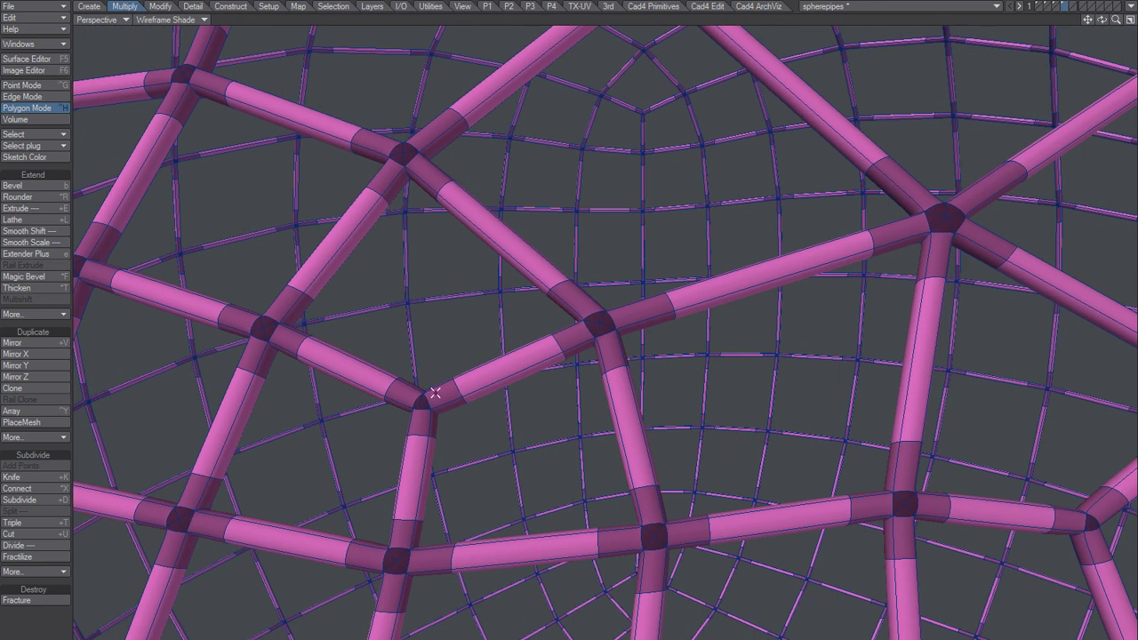
right_click_drag(421, 426, 425, 381)
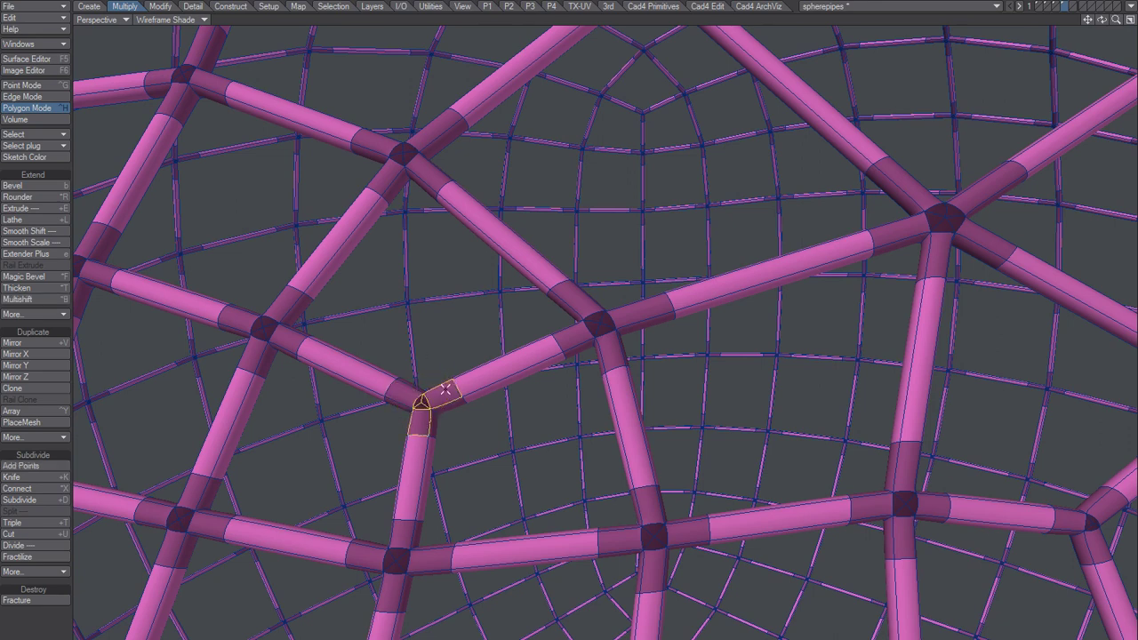
left_click(425, 420)
left_click(445, 392)
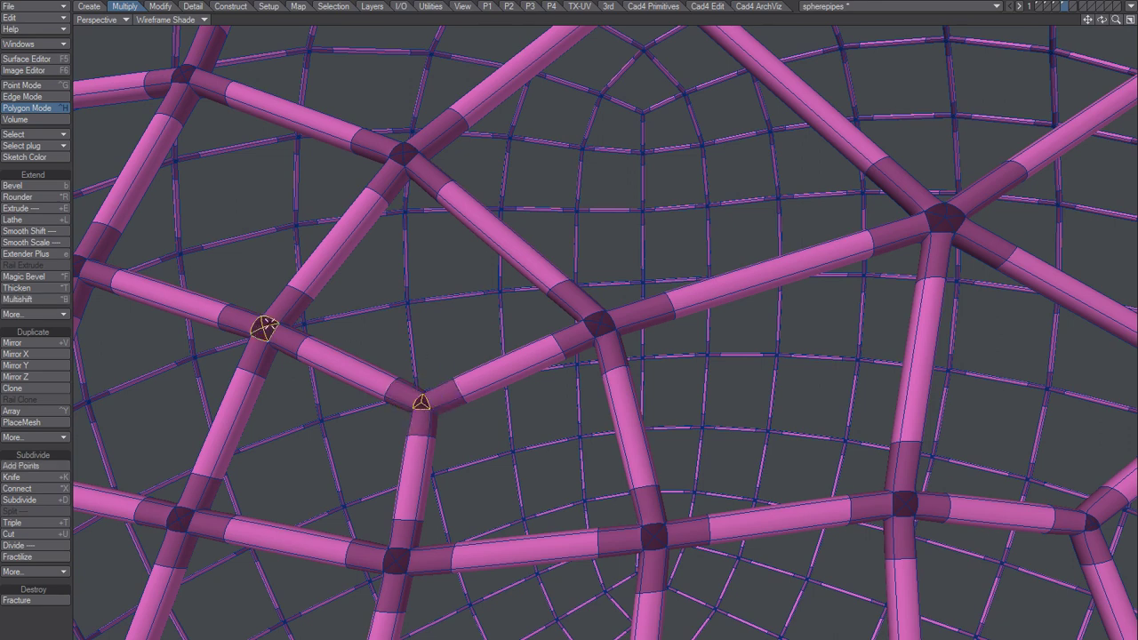
Inflate the whole pipe network with Point Normal Move by about 18.29 mm.
scroll(437, 360, "down", 4)
left_click_drag(454, 379, 512, 353, "alt")
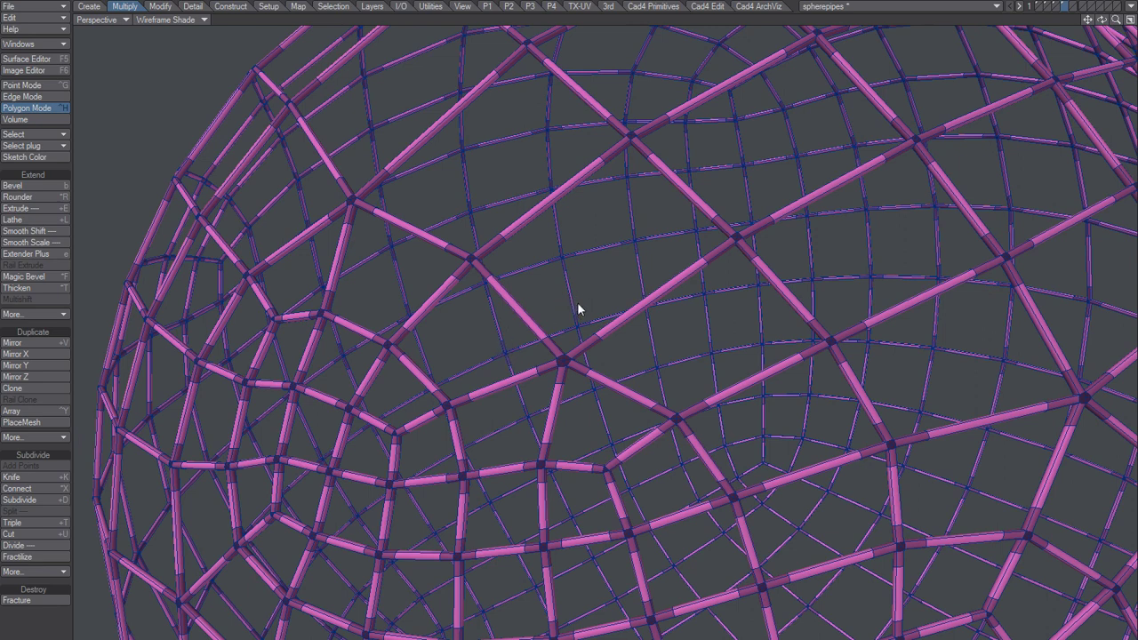
key("n")
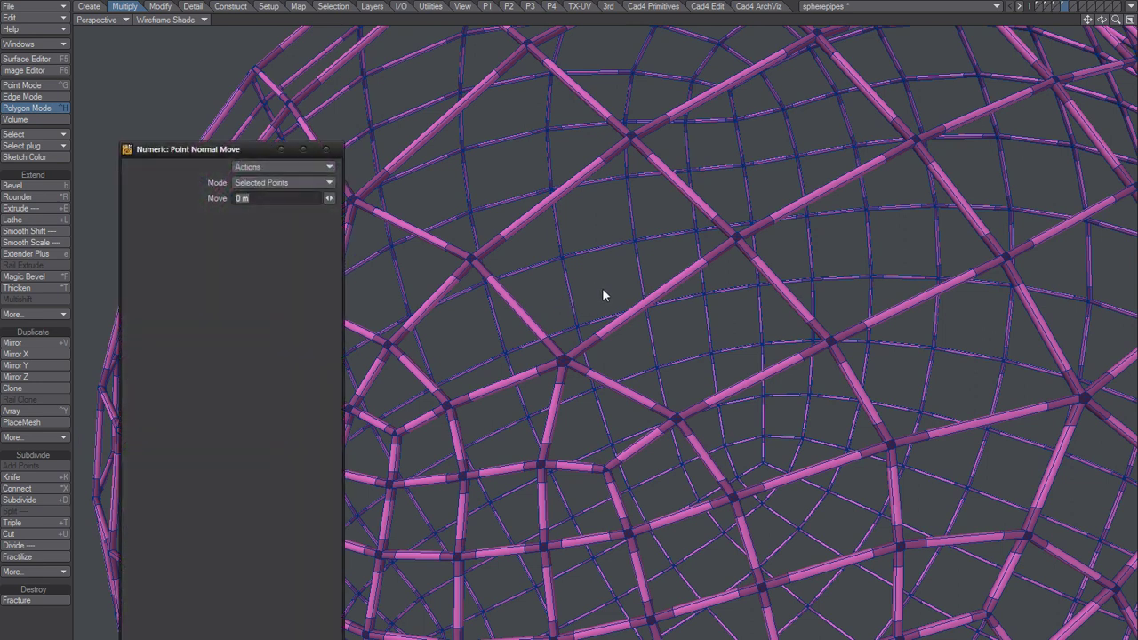
left_click_drag(603, 288, 600, 288)
scroll(723, 242, "up", 5)
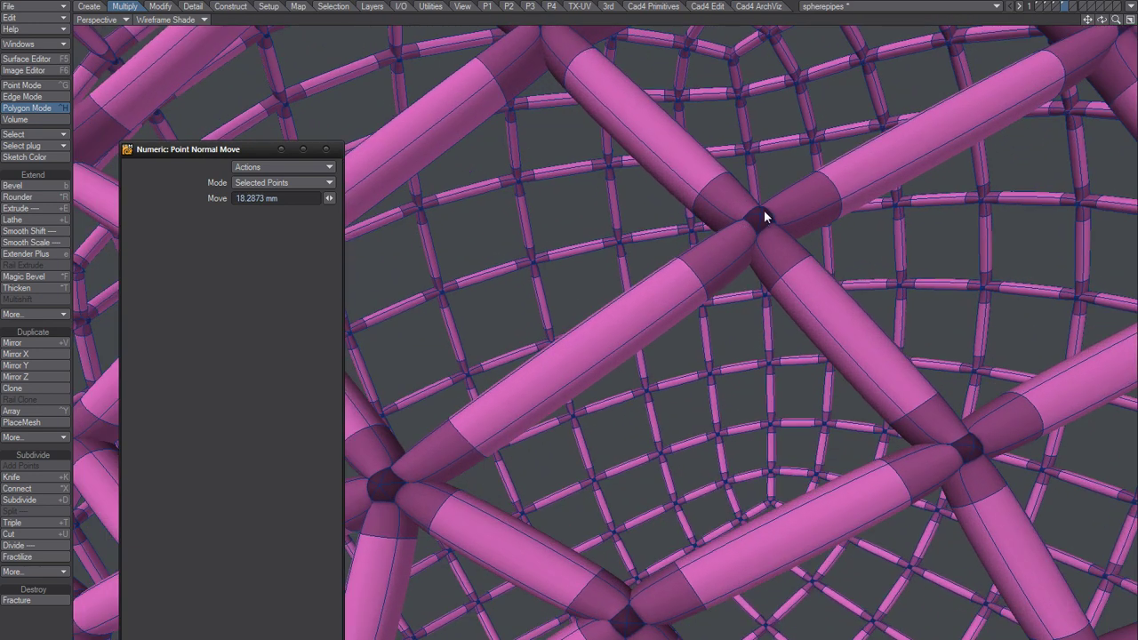
scroll(657, 259, "down", 2)
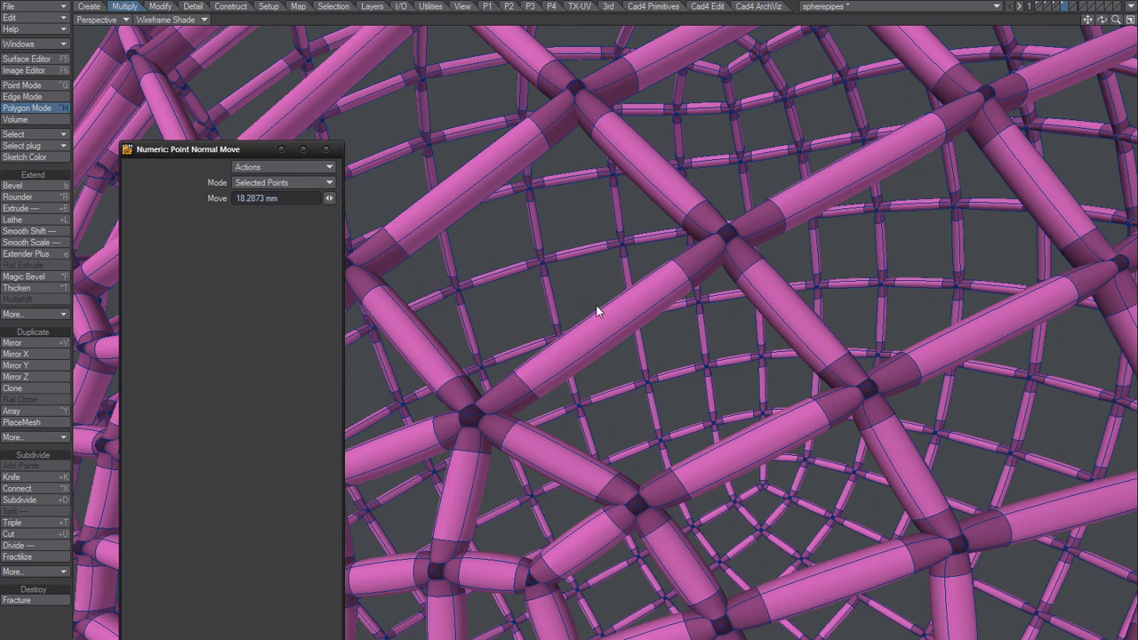
left_click(325, 149)
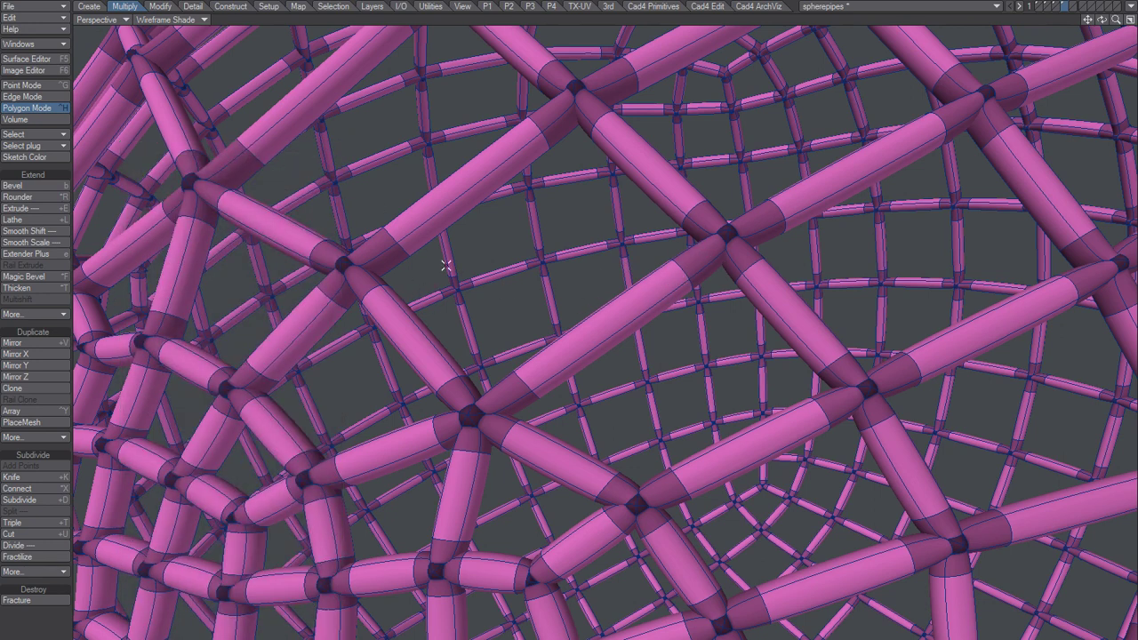
Select all polygons with surface P3 at the joints and adjust them along their normals.
key("w")
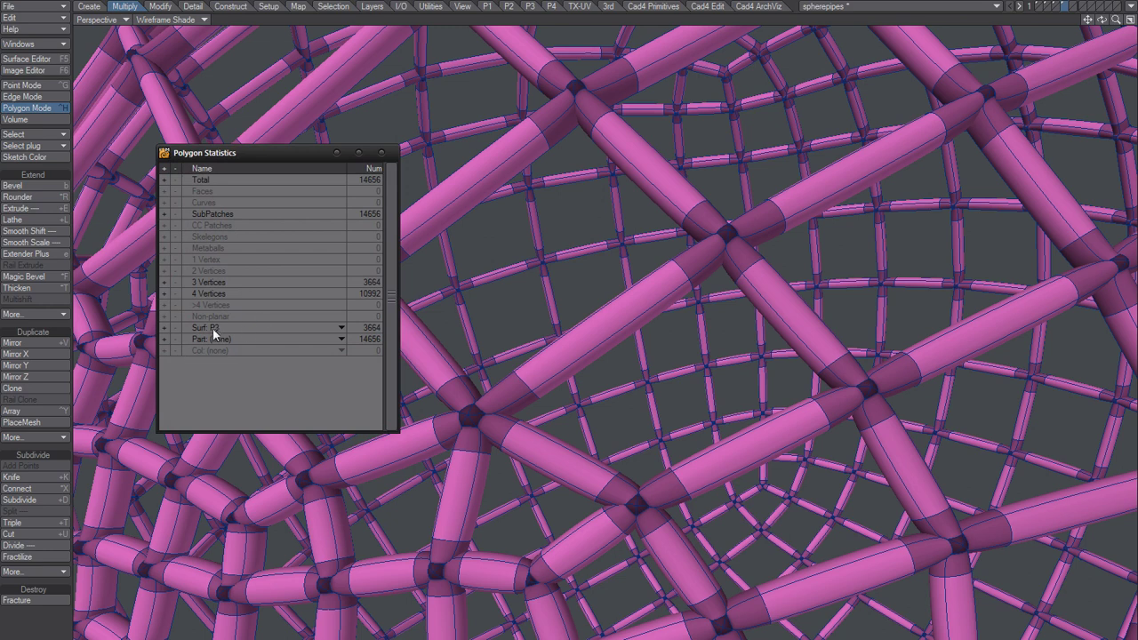
left_click(163, 328)
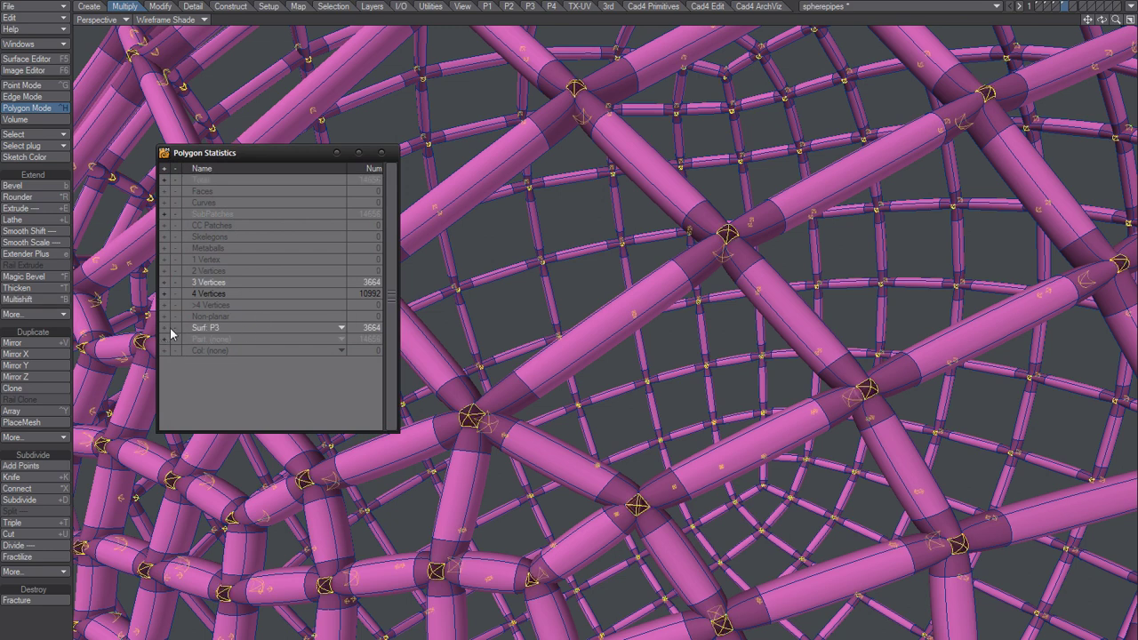
left_click(382, 153)
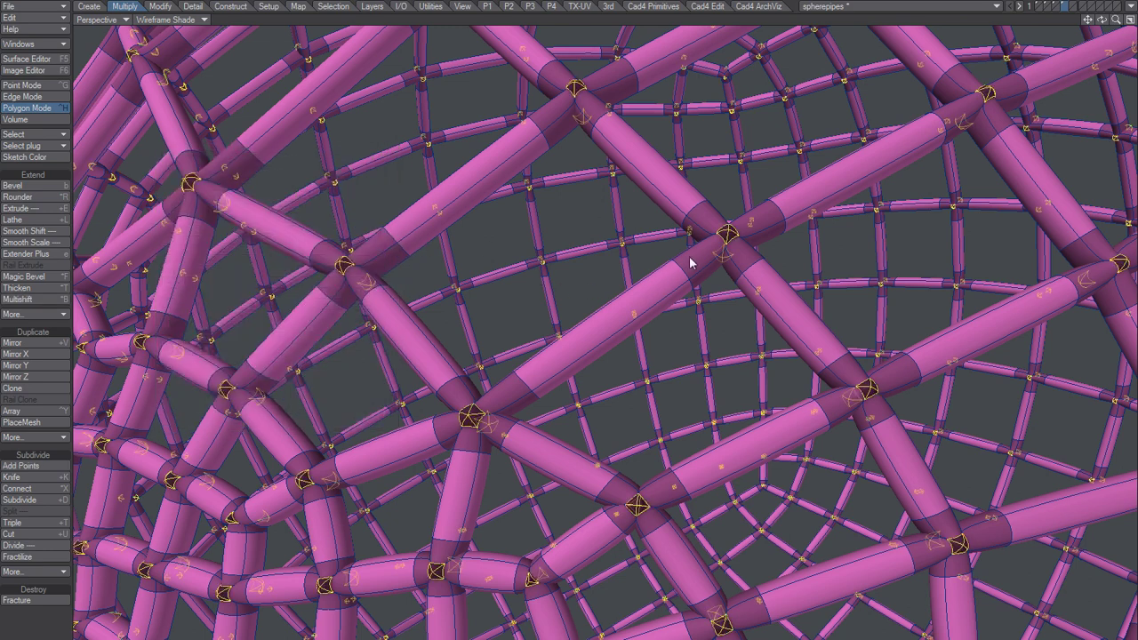
mouse_move(707, 257)
left_mouse_down()
mouse_move(721, 259)
mouse_move(667, 269)
mouse_move(698, 271)
left_mouse_up()
scroll(722, 252, "up", 1)
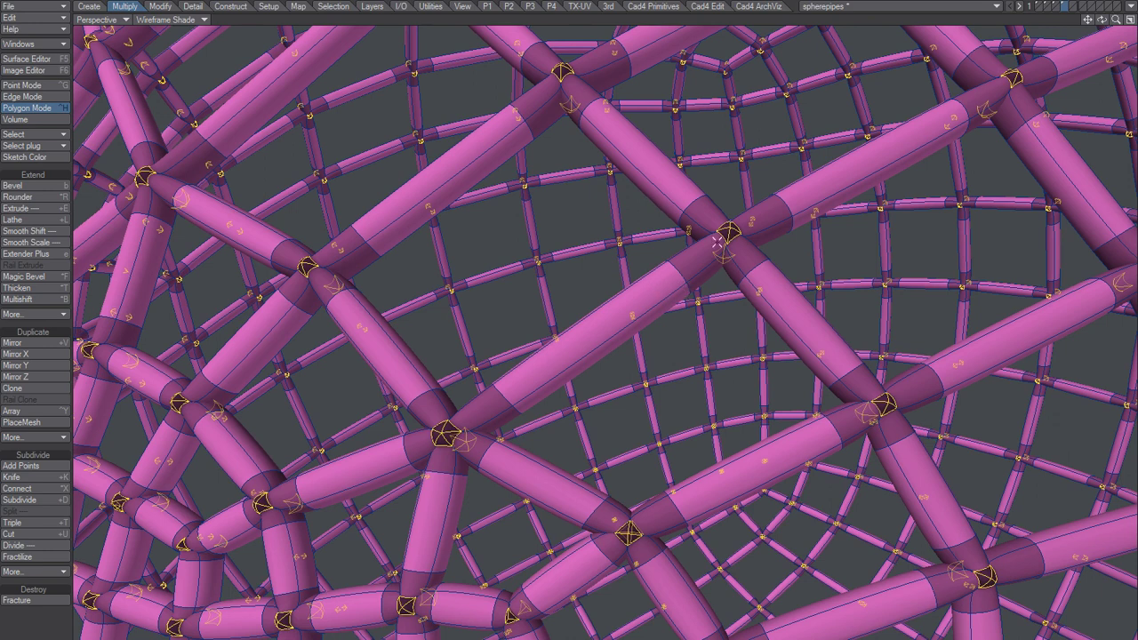
Select only the centre points of the joints and adjust them along their normals to shape the joint caps.
scroll(727, 237, "up", 3)
left_click_drag(731, 253, 768, 252, "alt")
key("ctrl+g")
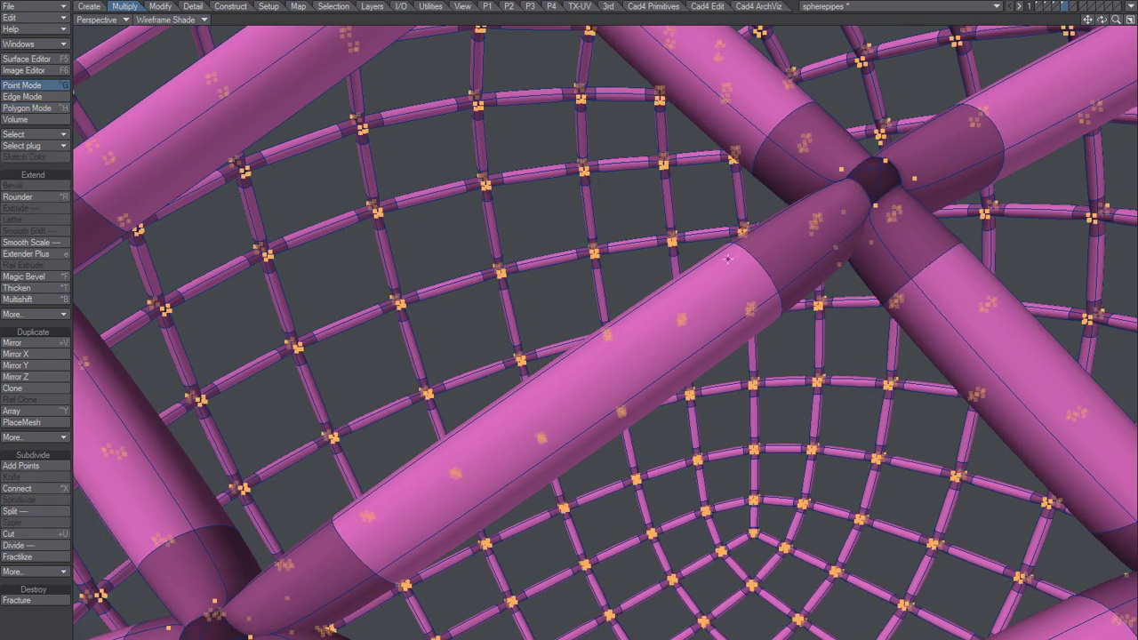
left_click_drag(858, 185, 736, 285, "alt")
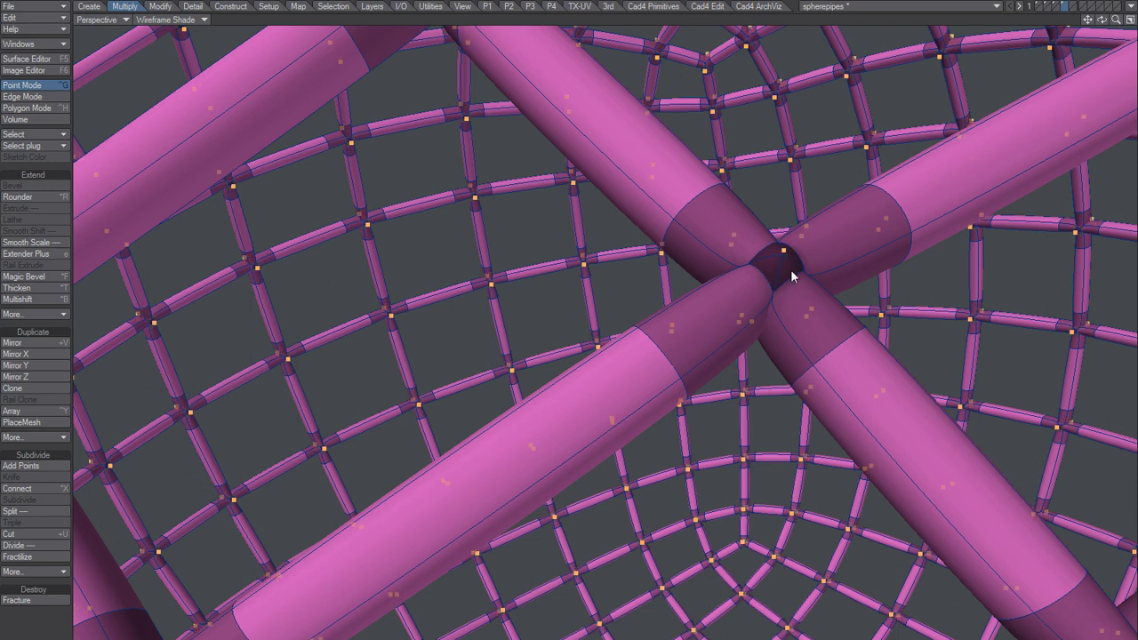
left_click_drag(796, 270, 772, 282)
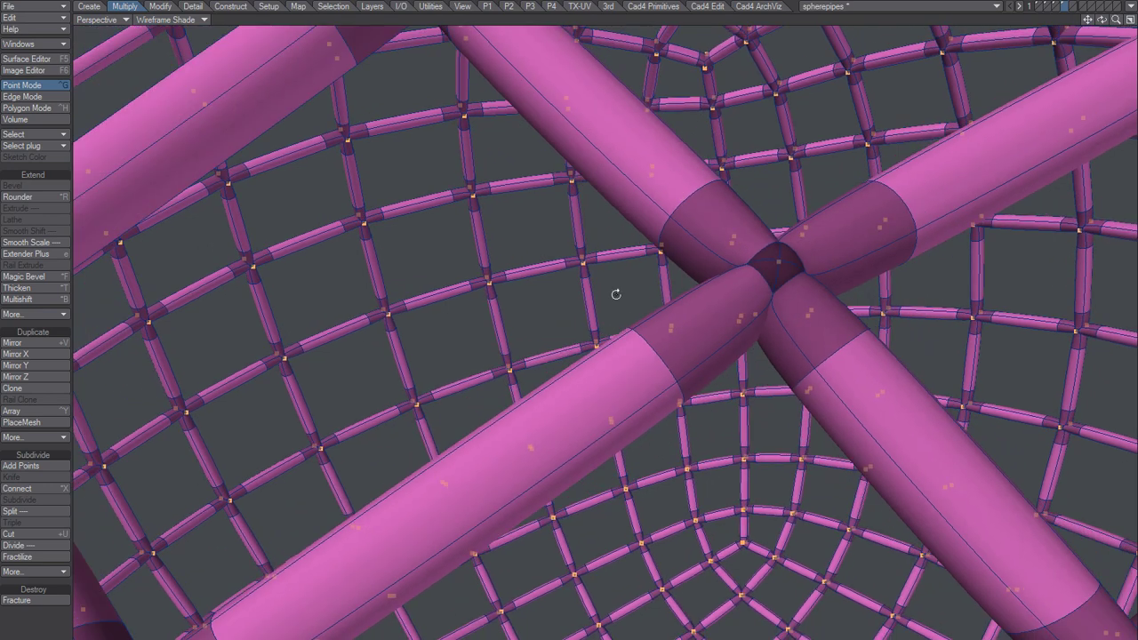
Clear the point selection and examine the reshaped joints from several angles in polygon mode.
left_click_drag(616, 294, 386, 490, "alt")
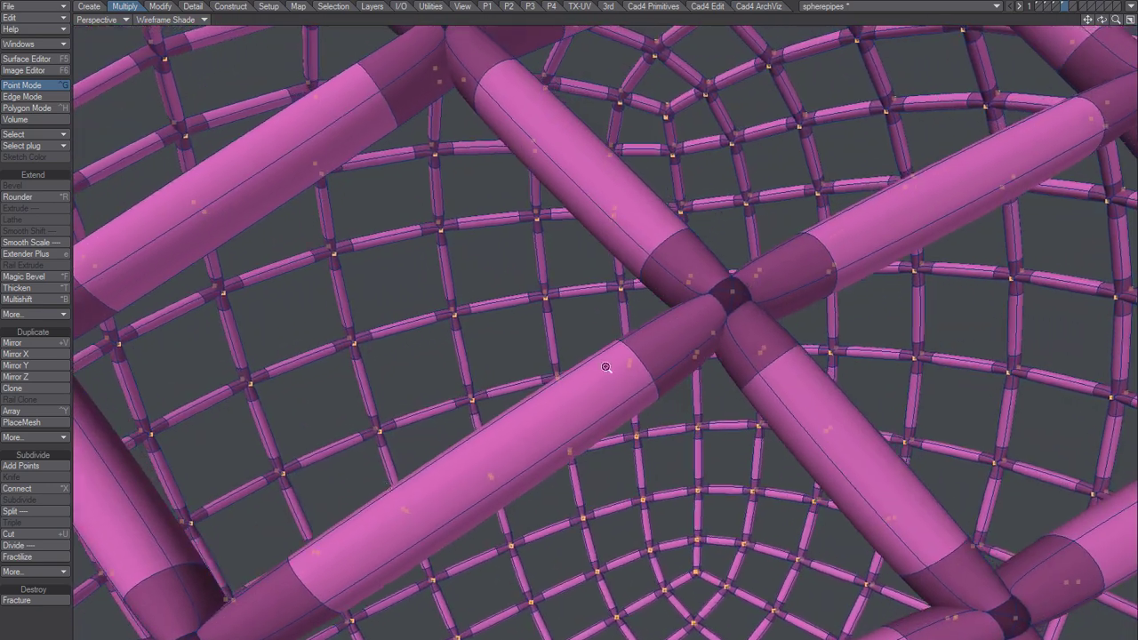
left_click_drag(606, 367, 692, 317, "ctrl+alt")
key("slash")
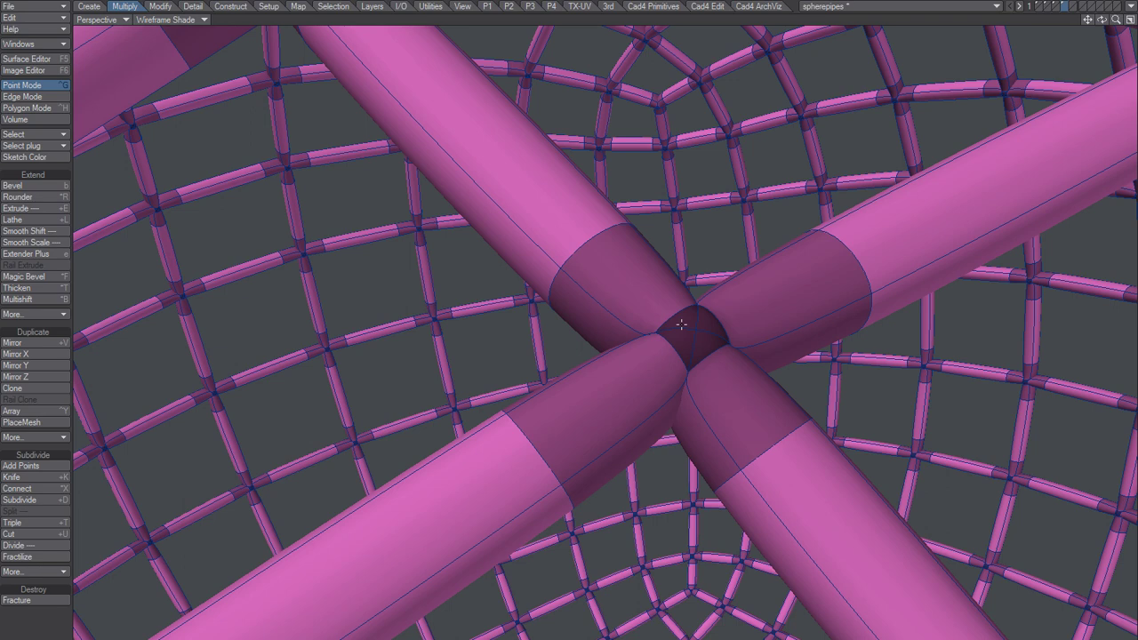
left_click_drag(628, 325, 587, 366, "alt")
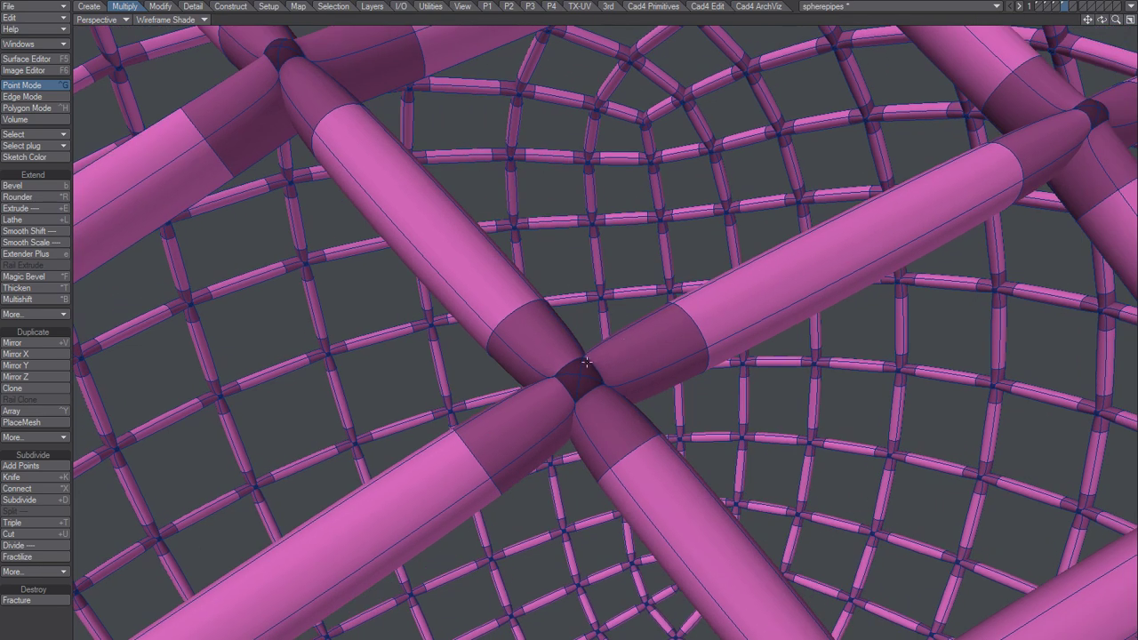
key("ctrl+h")
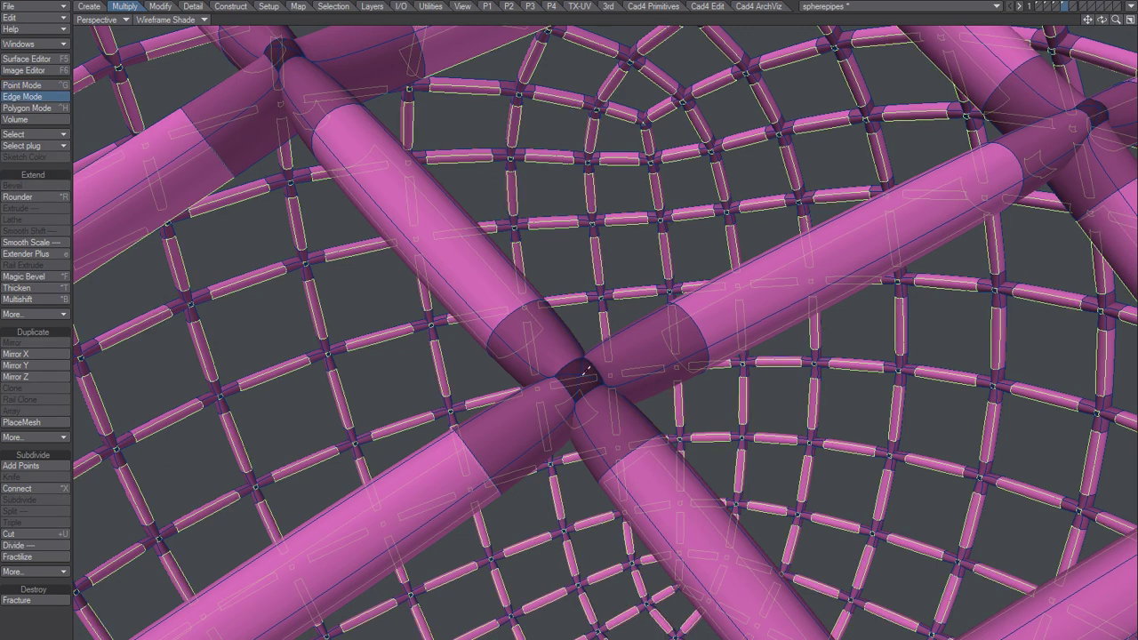
key("ctrl+h")
left_click_drag(600, 373, 597, 371, "ctrl+alt")
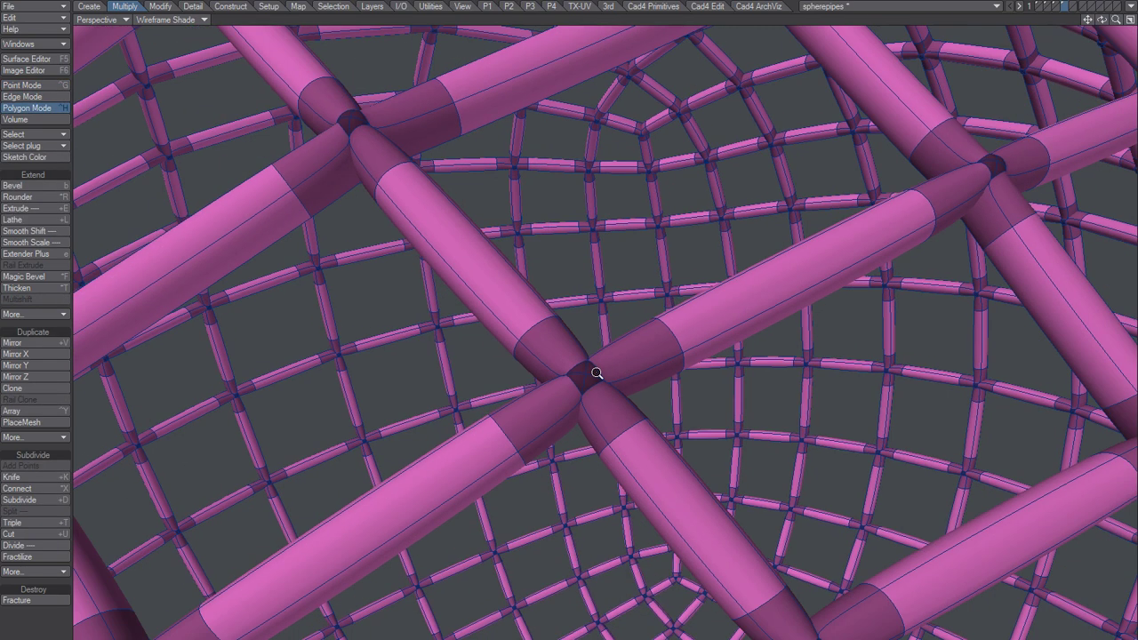
left_click_drag(745, 298, 680, 372, "alt")
left_click_drag(754, 350, 737, 377, "alt")
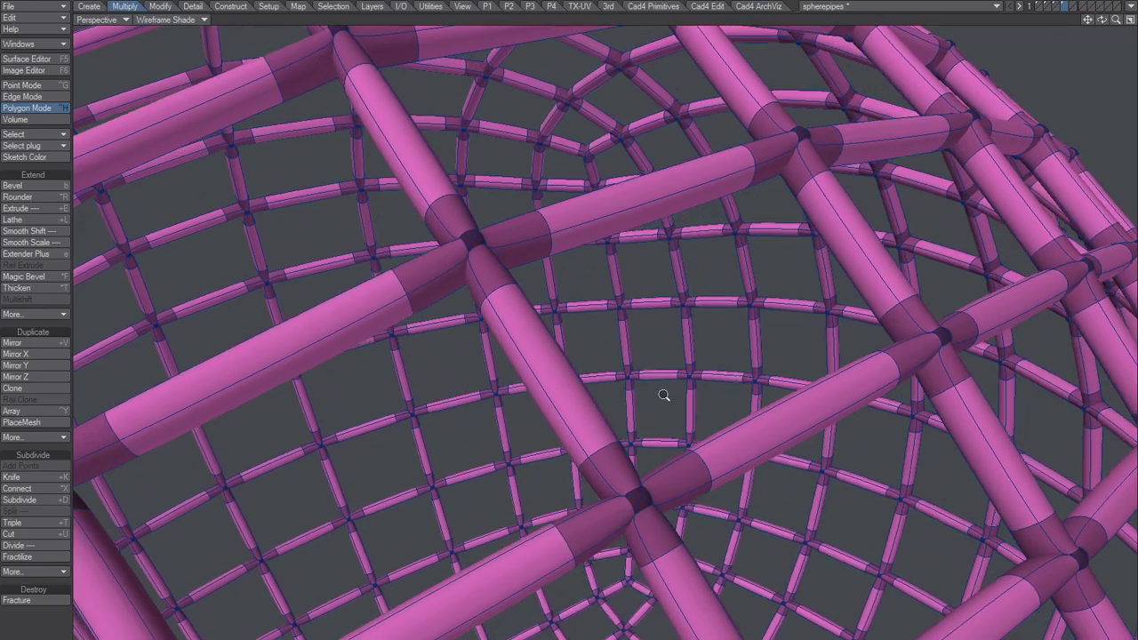
left_click_drag(664, 395, 525, 395, "ctrl+alt")
left_click_drag(619, 257, 647, 339, "ctrl+alt")
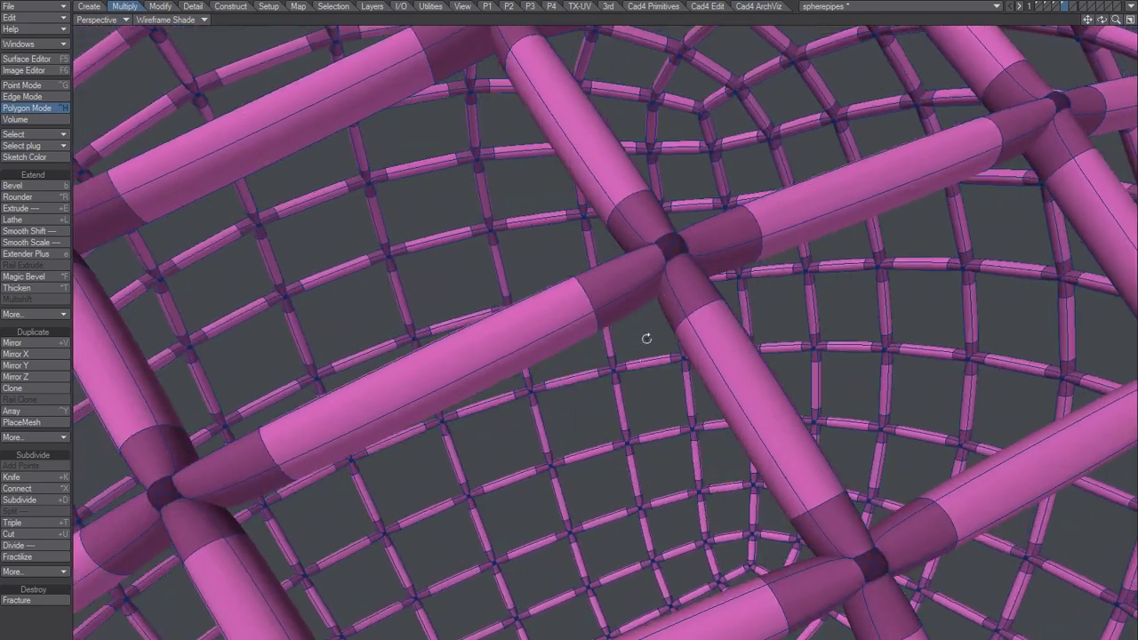
Select the P2 polygons around the joints and try moving their points along the normals to vary the pipe thickness.
key("w")
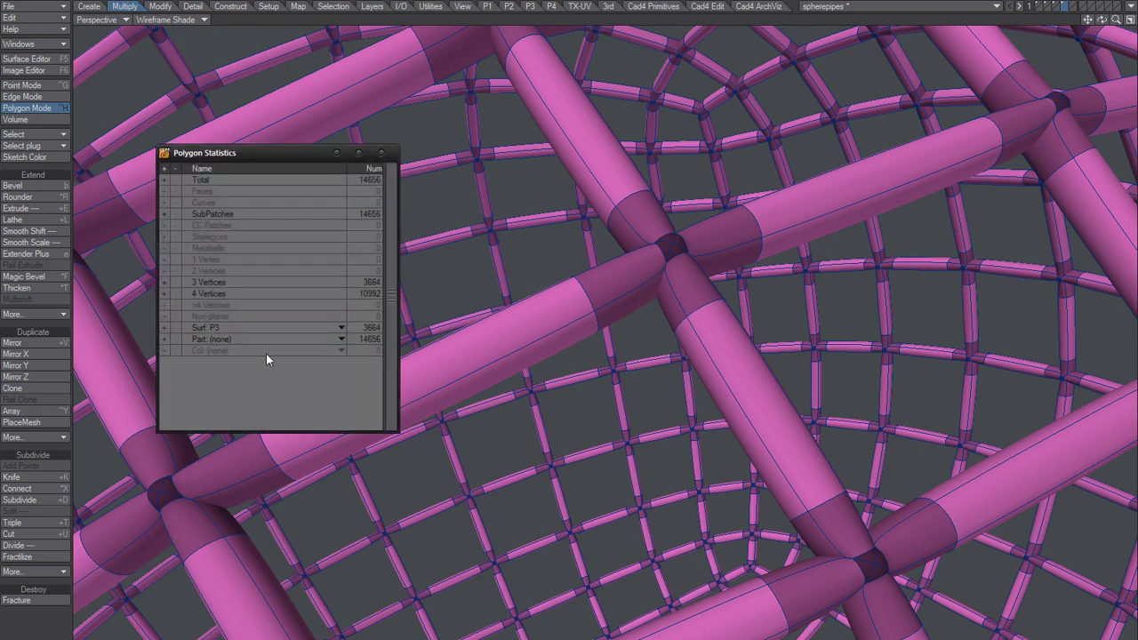
left_click(173, 329)
left_click(179, 315)
left_click(381, 153)
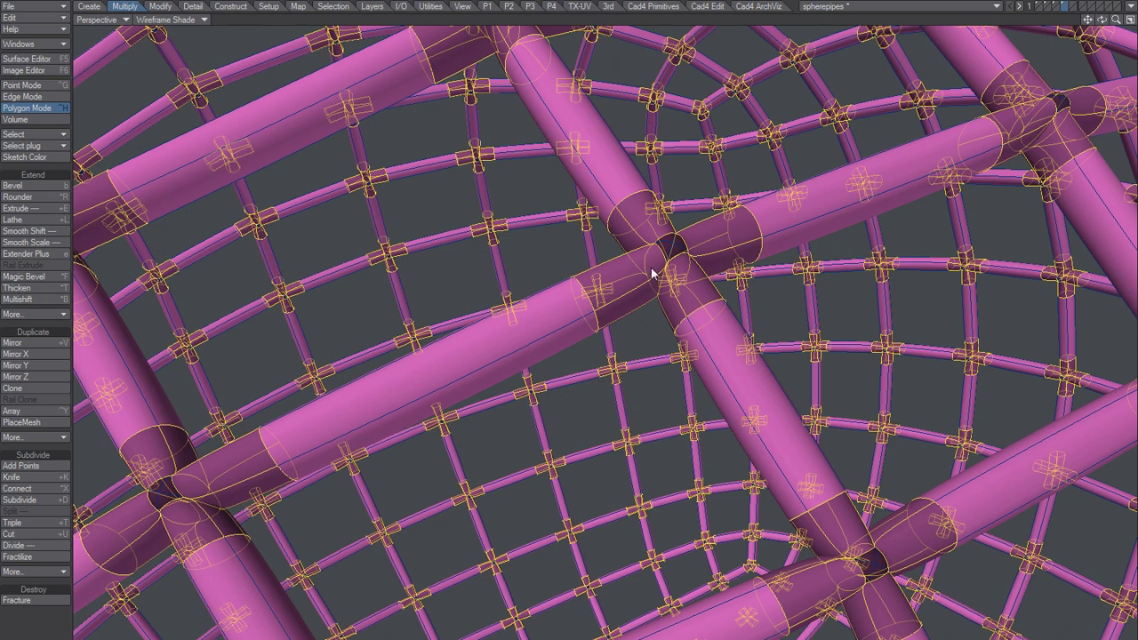
left_click_drag(659, 270, 610, 292)
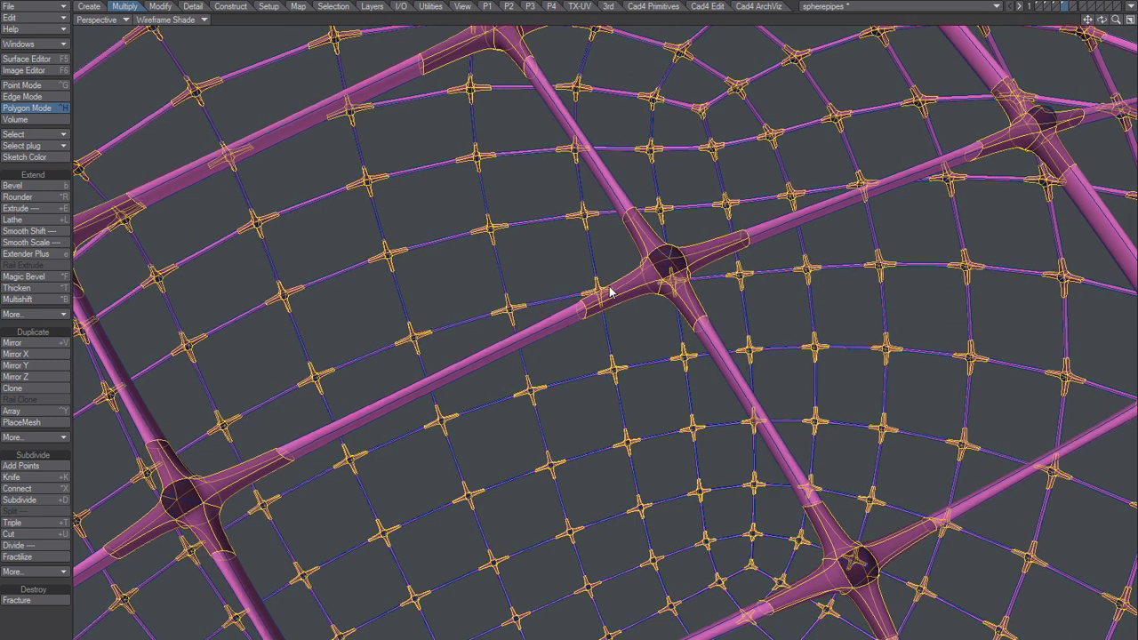
key("slash")
left_click_drag(630, 343, 528, 414, "ctrl+alt")
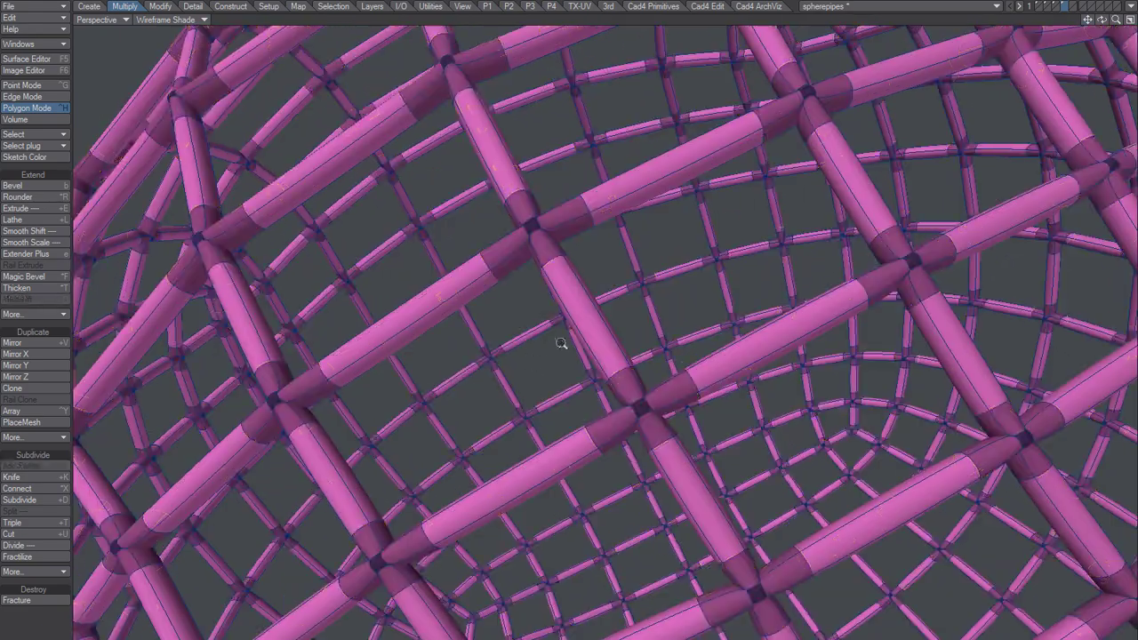
mouse_move(561, 343)
left_mouse_down("ctrl+alt")
mouse_move(539, 332)
mouse_move(574, 351)
mouse_move(566, 343)
left_mouse_up("ctrl+alt")
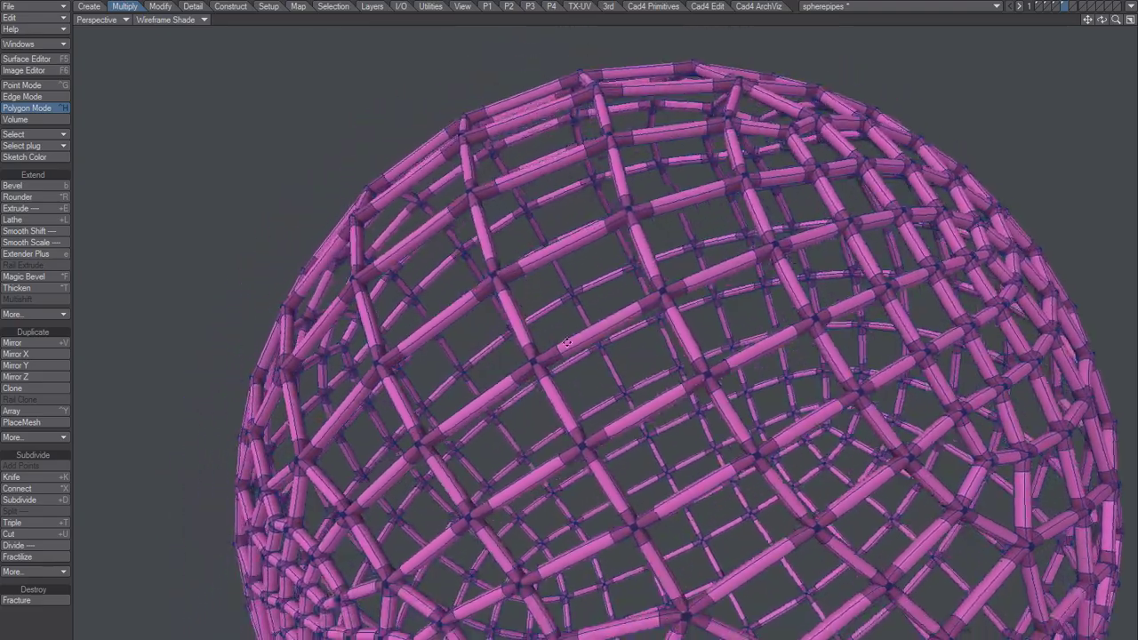